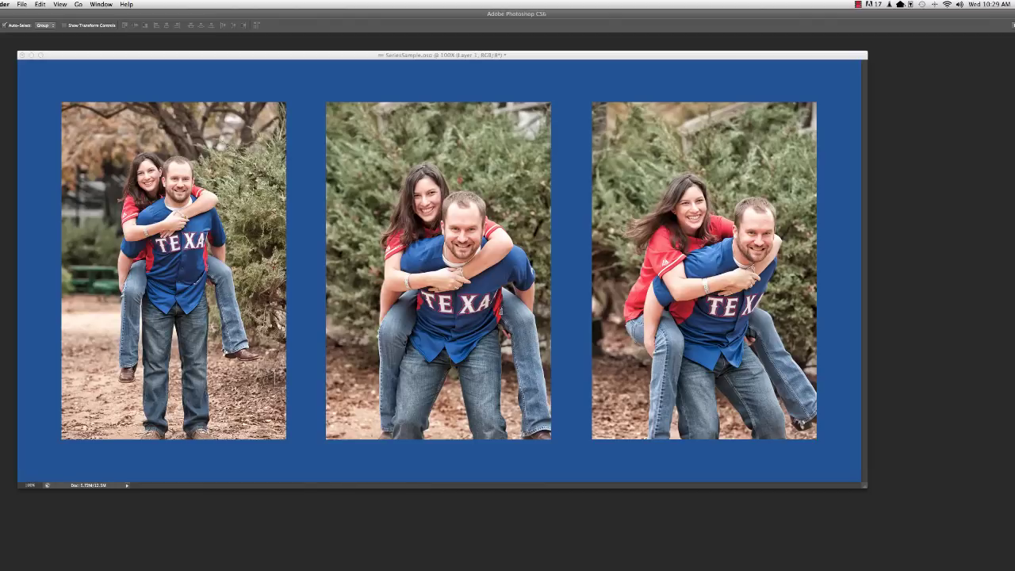
Bring the SeriesSample.psd layout window to the front in Photoshop
{"action": "left_click", "coordinate": [850, 55]}
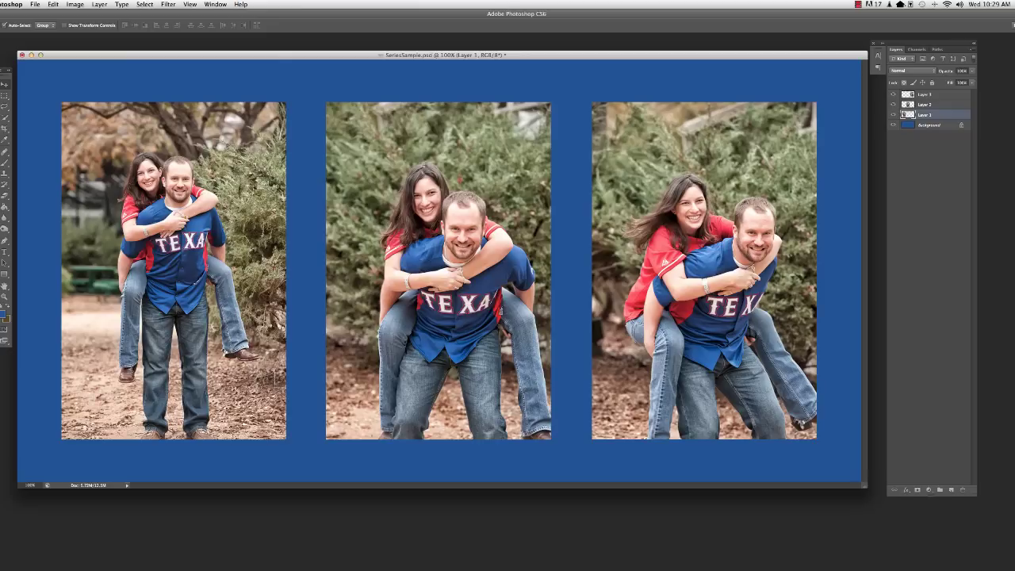
Nudge the document window left and select Layer 2, the middle photo
{"action": "left_click_drag", "start_coordinate": [830, 65], "coordinate": [821, 63]}
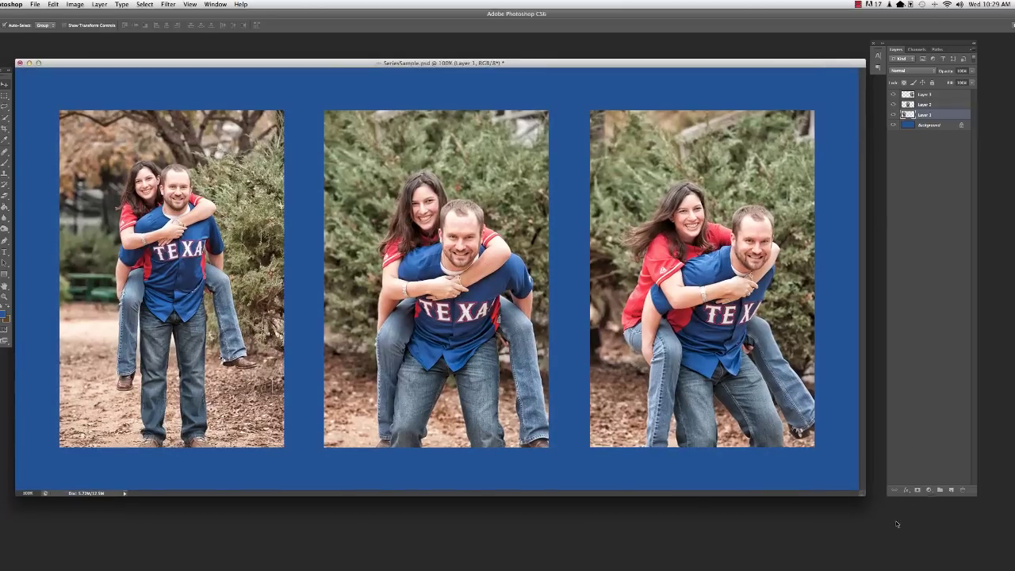
{"action": "left_click_drag", "start_coordinate": [626, 62], "coordinate": [621, 63]}
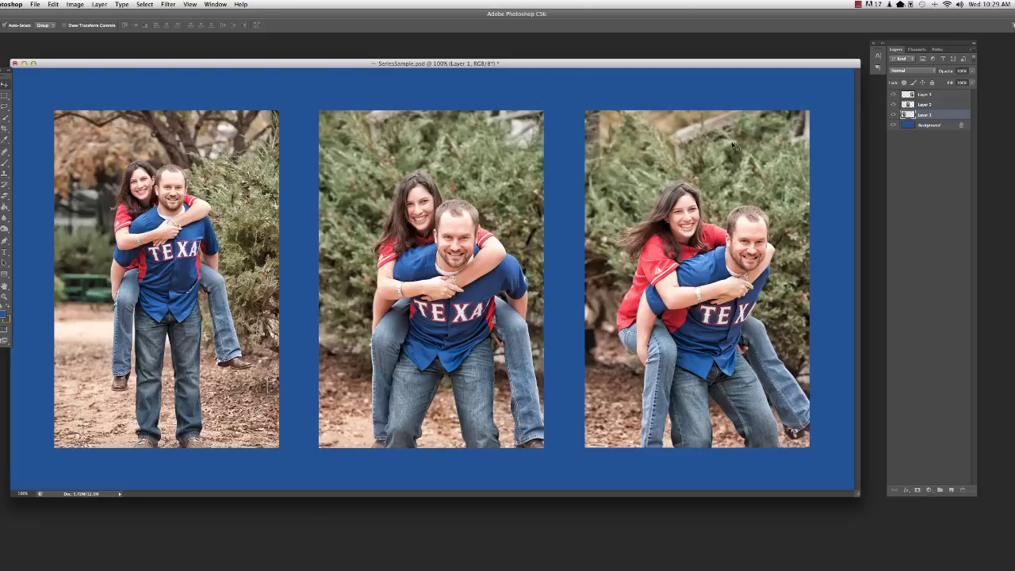
{"action": "left_click", "coordinate": [945, 104]}
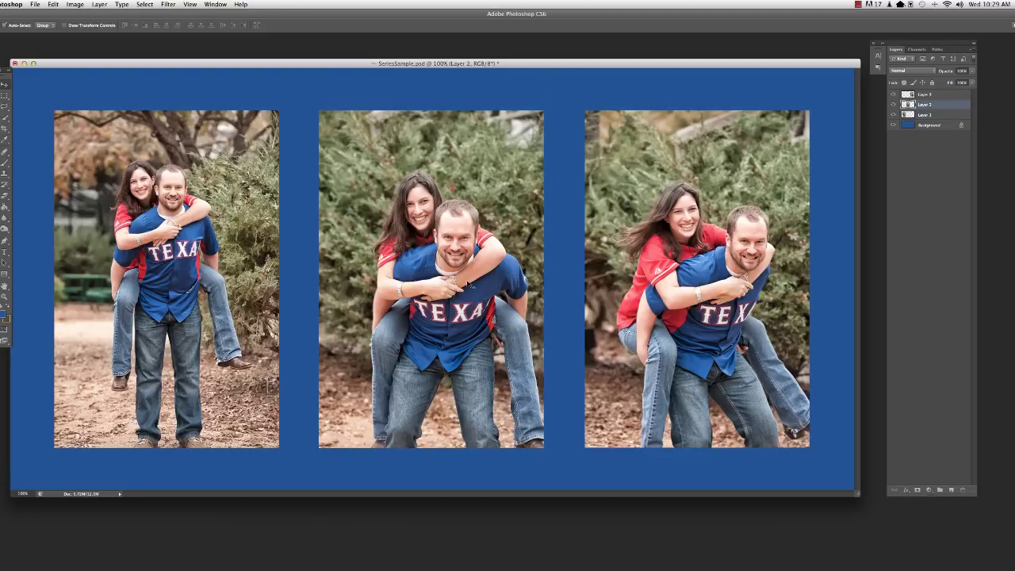
{"action": "left_click_drag", "start_coordinate": [492, 61], "coordinate": [487, 63]}
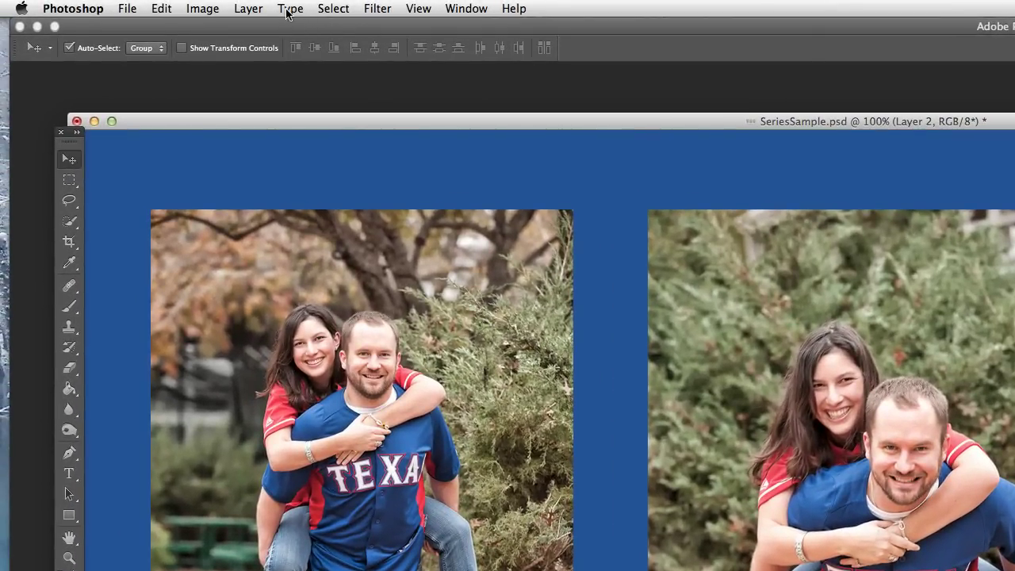
Glance through the Edit menu, then bring up Layer 2's fx layer effects list
{"action": "left_click", "coordinate": [161, 9]}
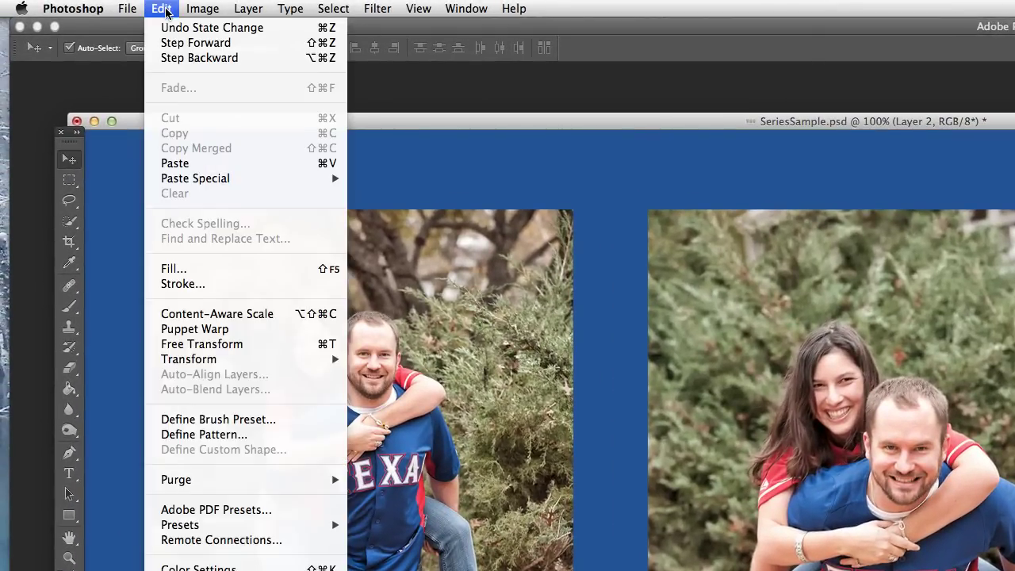
{"action": "left_click", "coordinate": [426, 90]}
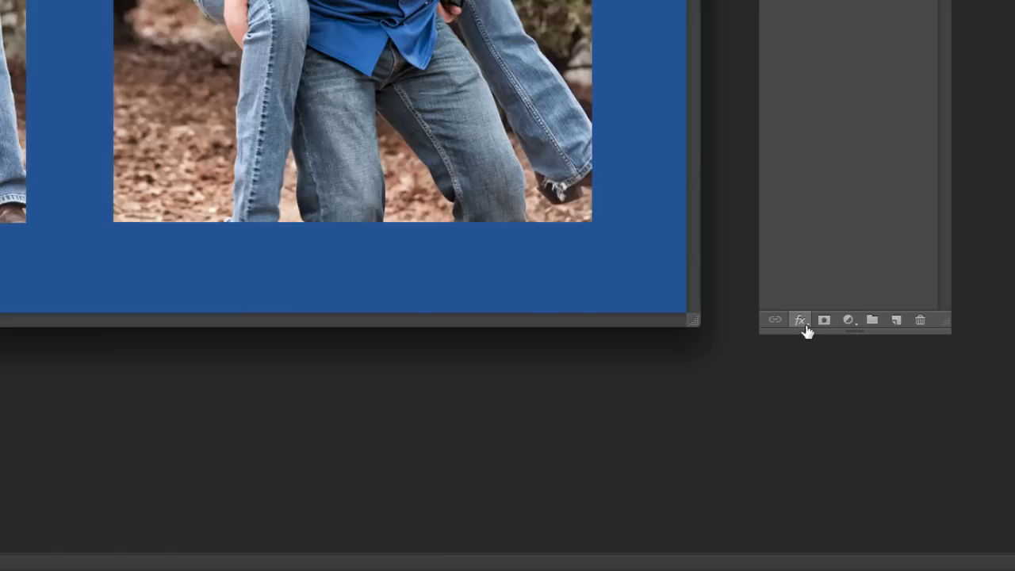
{"action": "left_click", "coordinate": [800, 321]}
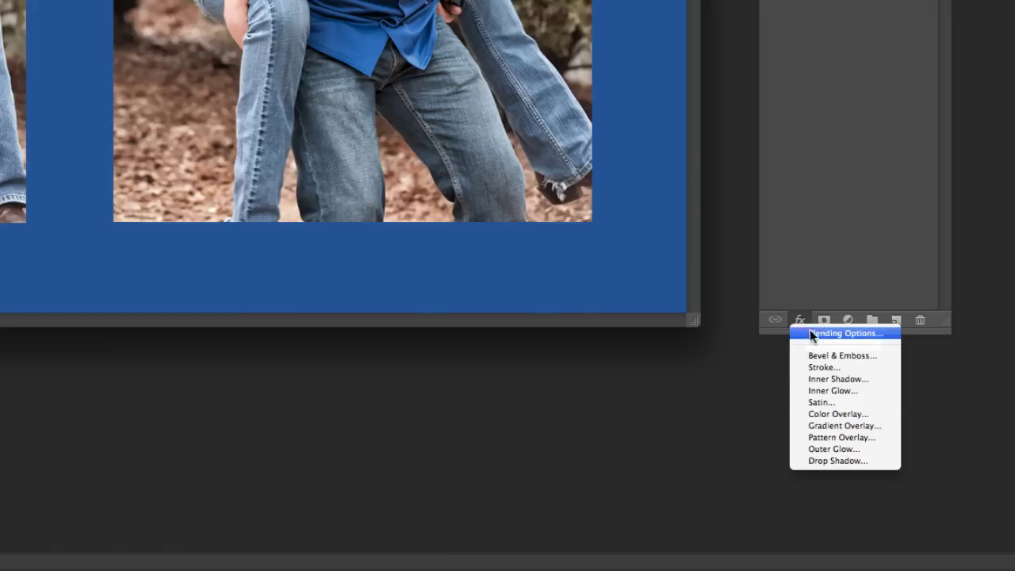
Add a black outside Stroke to the middle photo and raise its size to 35 px
{"action": "left_click", "coordinate": [828, 367]}
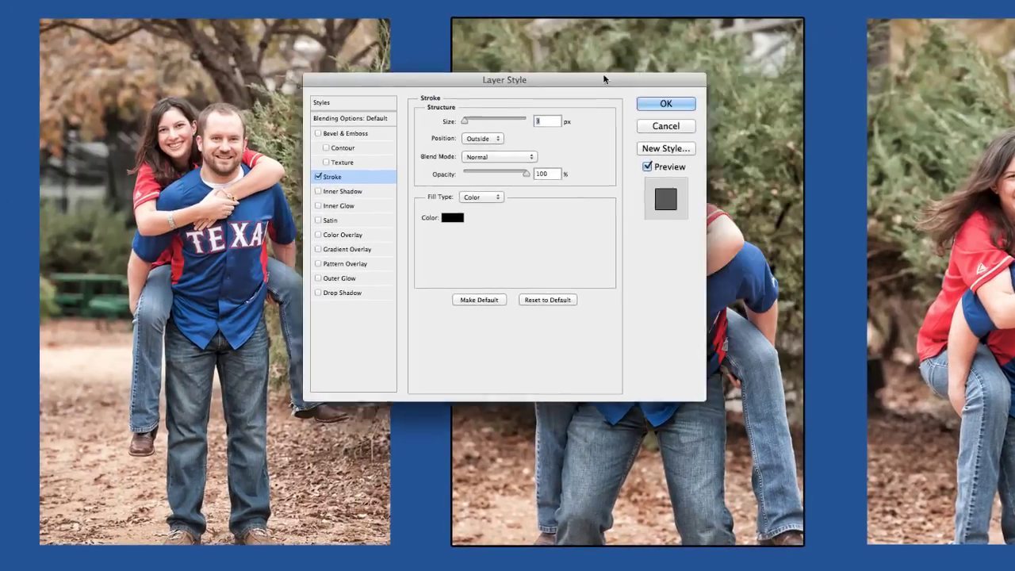
{"action": "left_click_drag", "start_coordinate": [541, 79], "coordinate": [320, 120]}
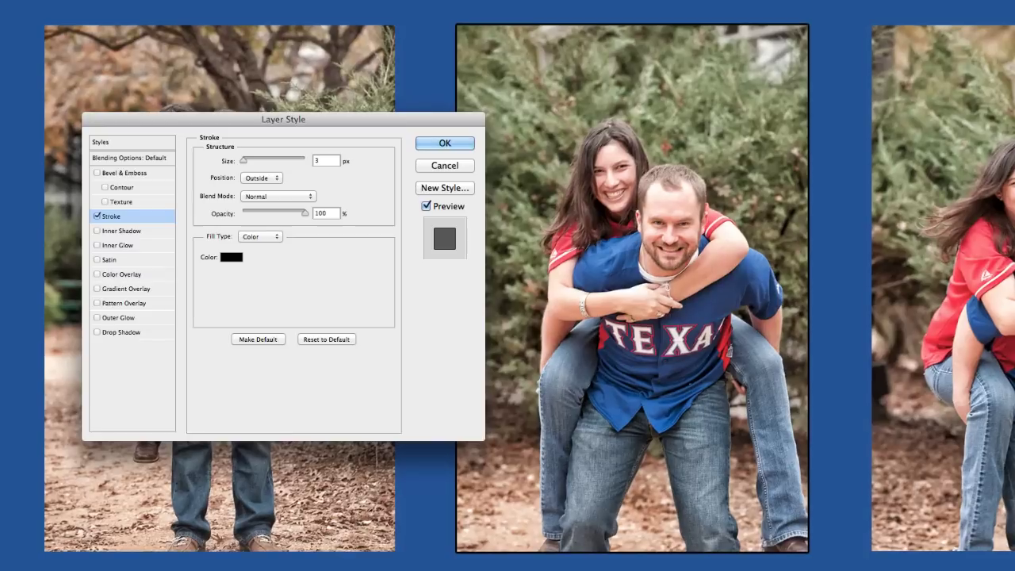
{"action": "left_click_drag", "start_coordinate": [428, 117], "coordinate": [386, 113]}
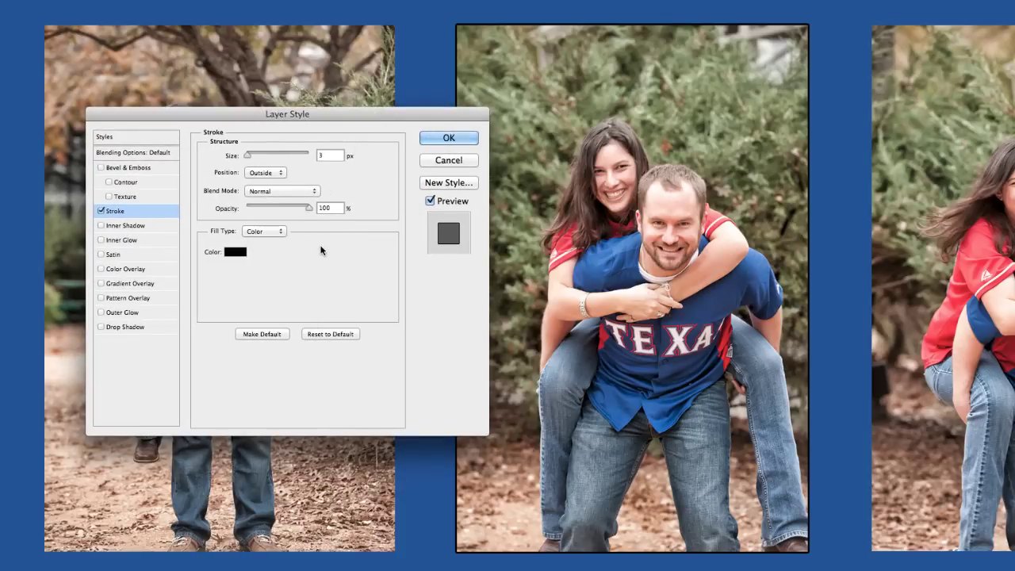
{"action": "left_click_drag", "start_coordinate": [348, 114], "coordinate": [341, 137]}
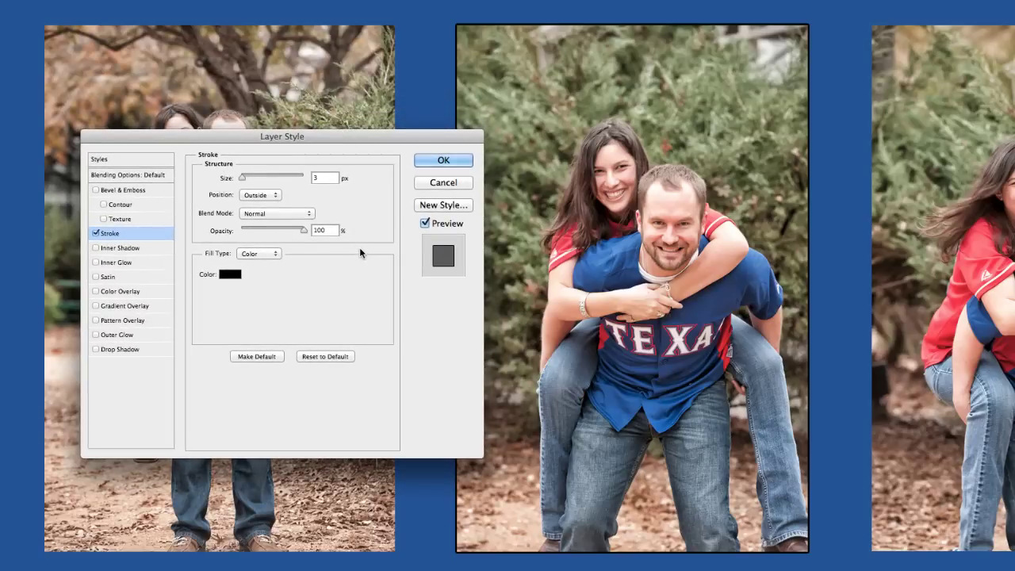
{"action": "mouse_move", "coordinate": [241, 177]}
{"action": "left_mouse_down"}
{"action": "mouse_move", "coordinate": [260, 179]}
{"action": "mouse_move", "coordinate": [243, 172]}
{"action": "mouse_move", "coordinate": [253, 172]}
{"action": "left_mouse_up"}
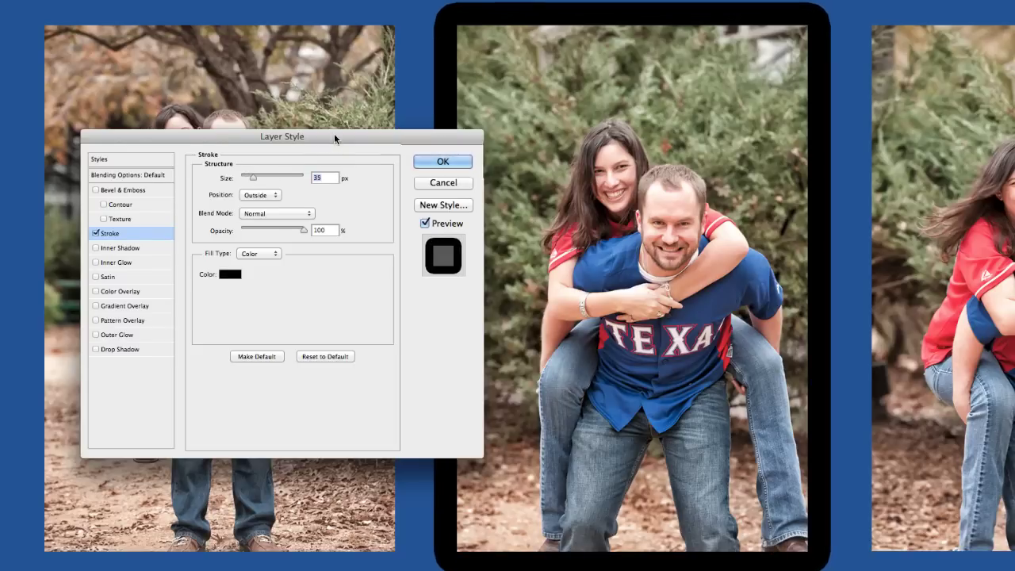
{"action": "left_click_drag", "start_coordinate": [334, 135], "coordinate": [330, 139]}
Set the stroke Position to Inside after trying Center, then bring up the stroke Color Picker
{"action": "left_click", "coordinate": [260, 200]}
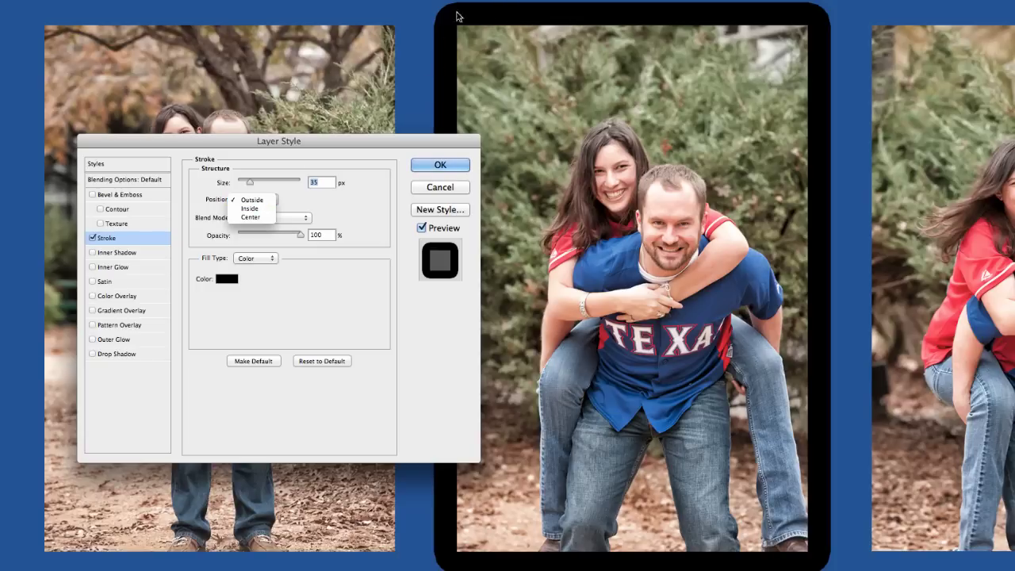
{"action": "left_click", "coordinate": [264, 208]}
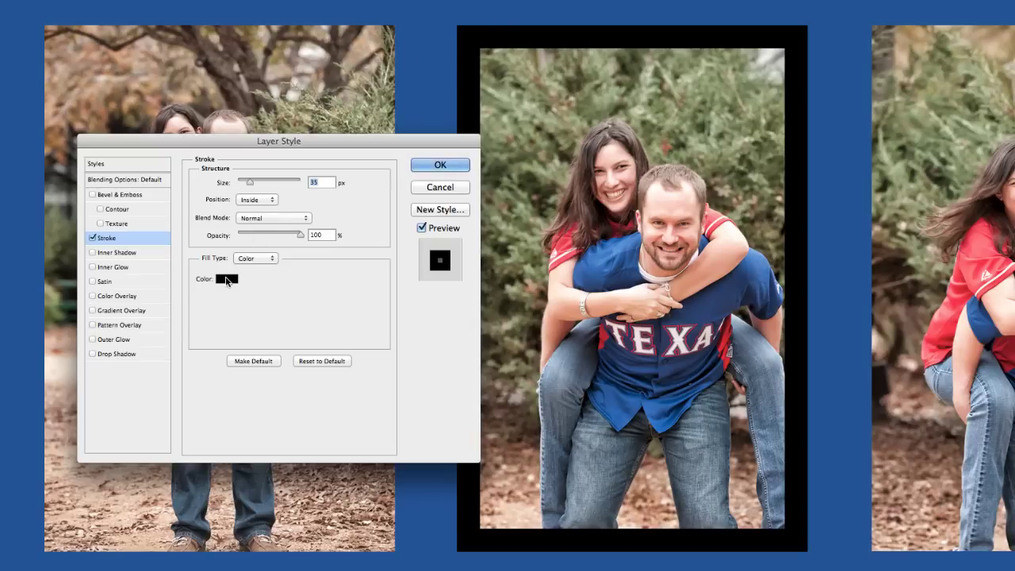
{"action": "left_click", "coordinate": [246, 200]}
{"action": "left_click", "coordinate": [253, 213]}
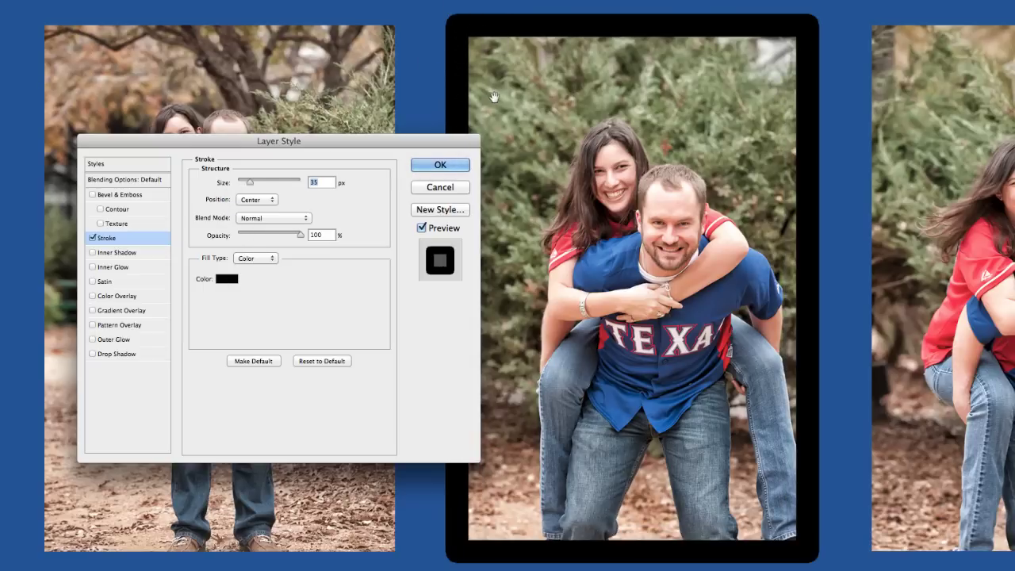
{"action": "left_click", "coordinate": [256, 200]}
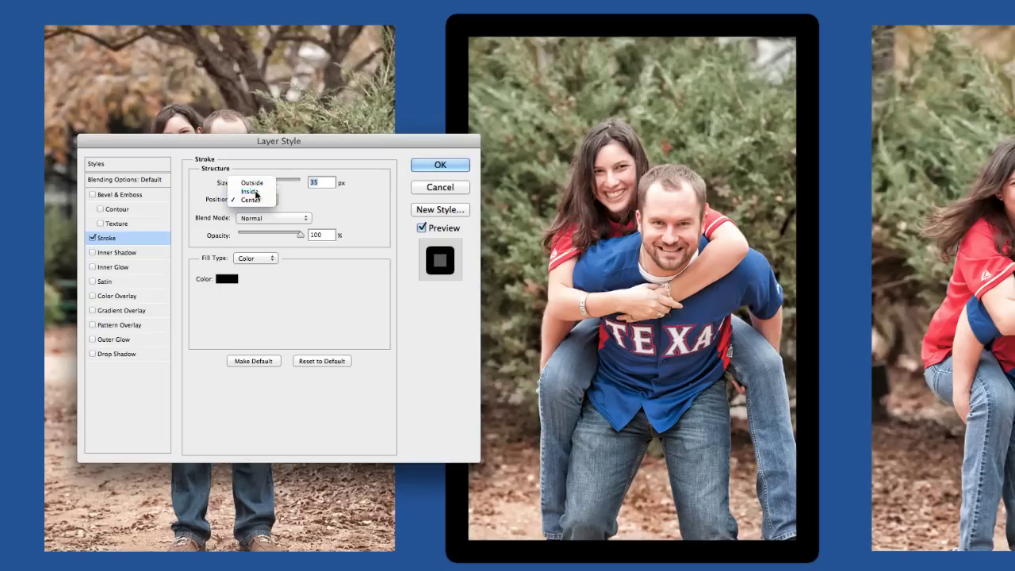
{"action": "left_click", "coordinate": [252, 188]}
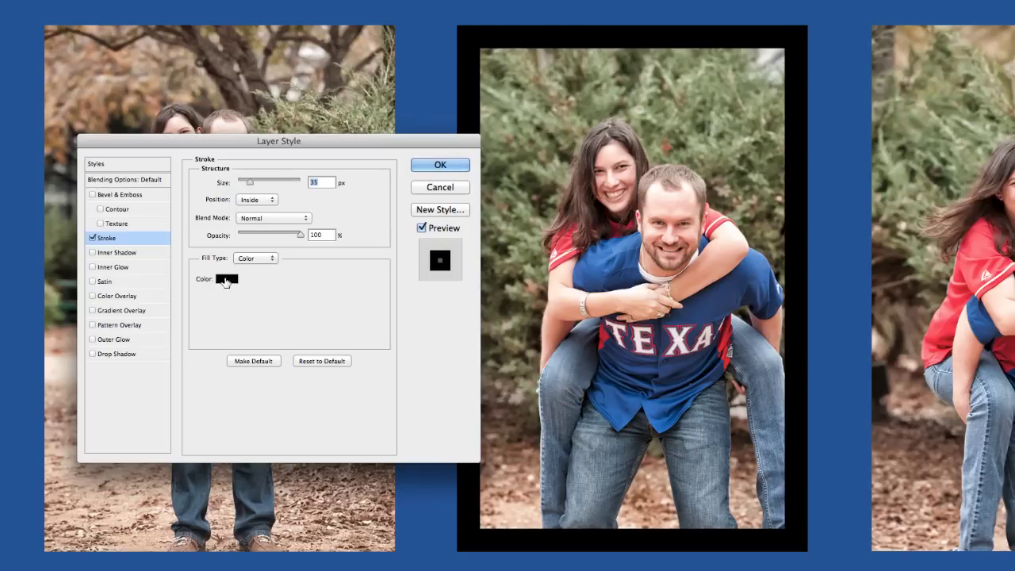
{"action": "left_click", "coordinate": [225, 280]}
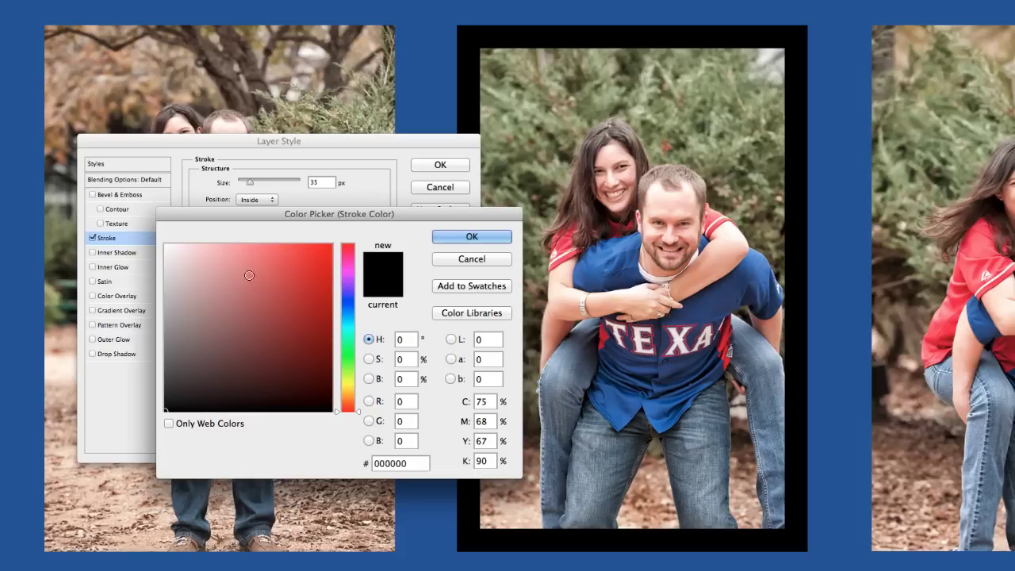
Sample the red shirt from the photo, darken it to 7d0114, and confirm the stroke colour
{"action": "left_click_drag", "start_coordinate": [353, 214], "coordinate": [347, 226]}
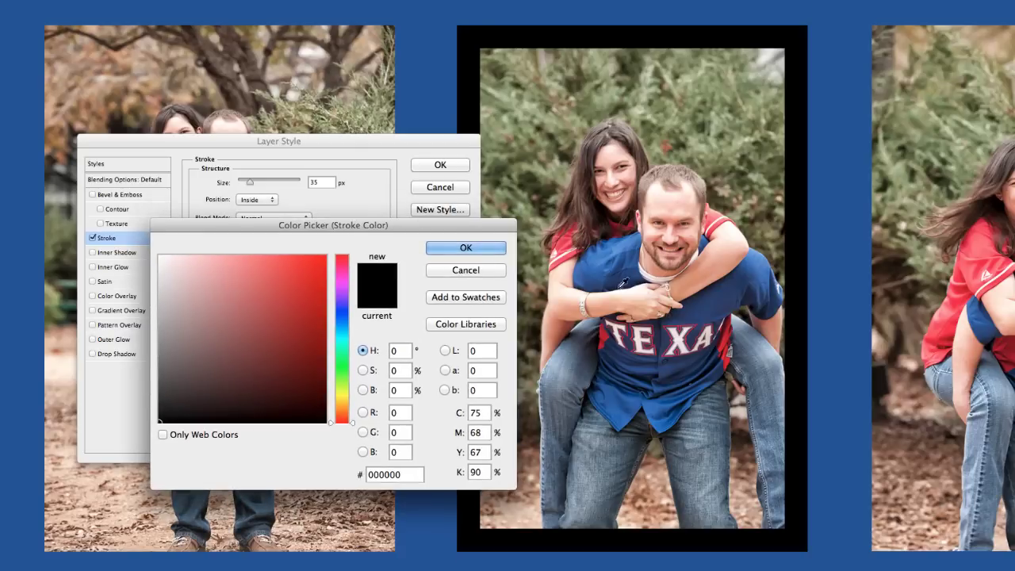
{"action": "left_click", "coordinate": [632, 275]}
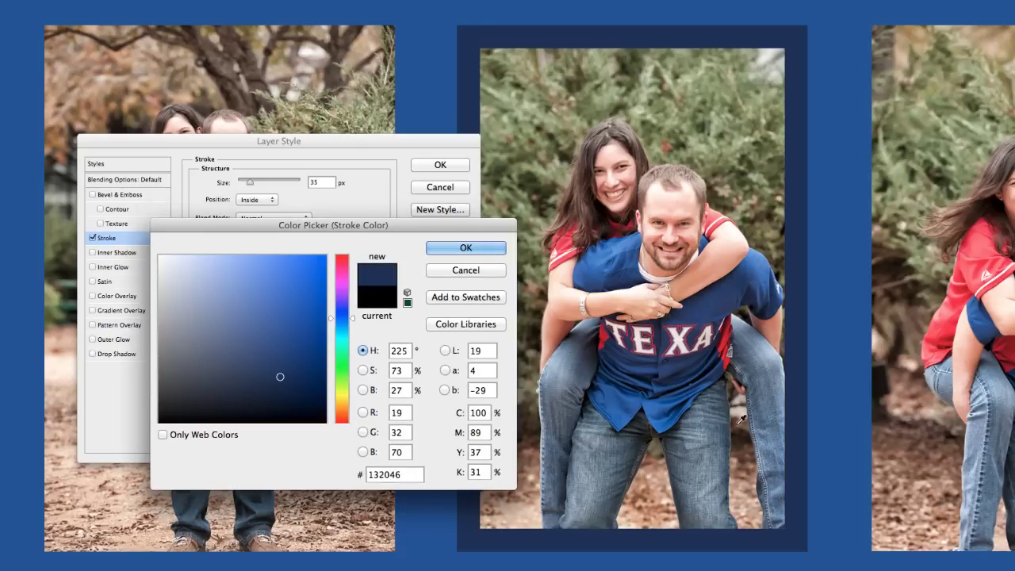
{"action": "left_click", "coordinate": [734, 151]}
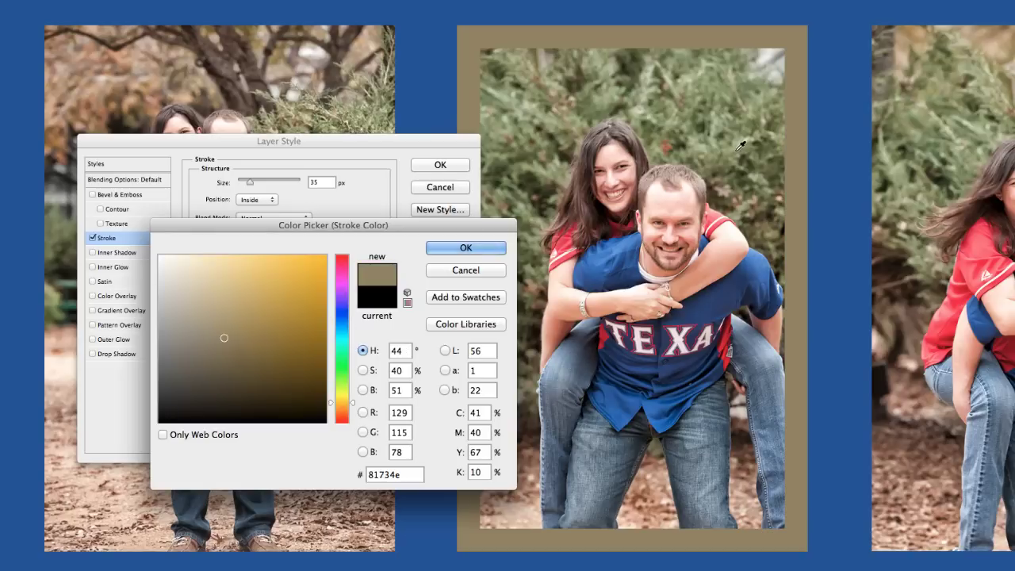
{"action": "left_click", "coordinate": [722, 254]}
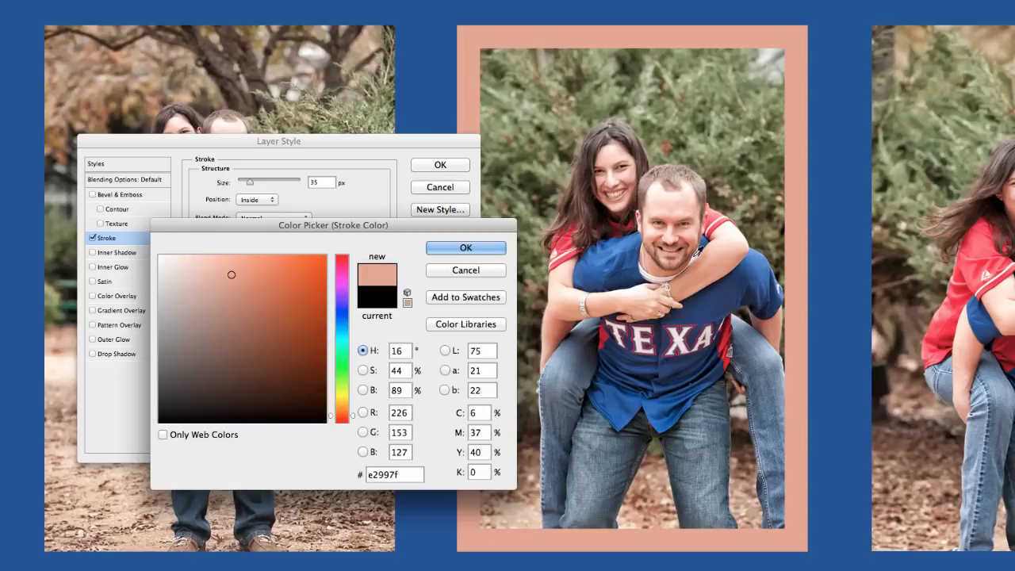
{"action": "left_click", "coordinate": [608, 329]}
{"action": "left_click", "coordinate": [610, 329]}
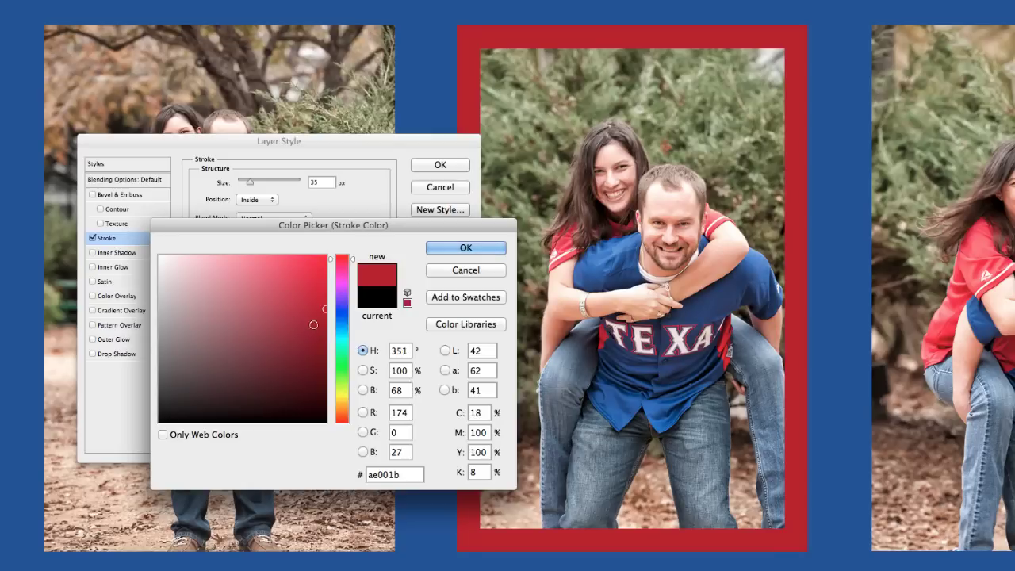
{"action": "mouse_move", "coordinate": [319, 310]}
{"action": "left_mouse_down"}
{"action": "mouse_move", "coordinate": [320, 335]}
{"action": "mouse_move", "coordinate": [228, 332]}
{"action": "mouse_move", "coordinate": [322, 336]}
{"action": "left_mouse_up"}
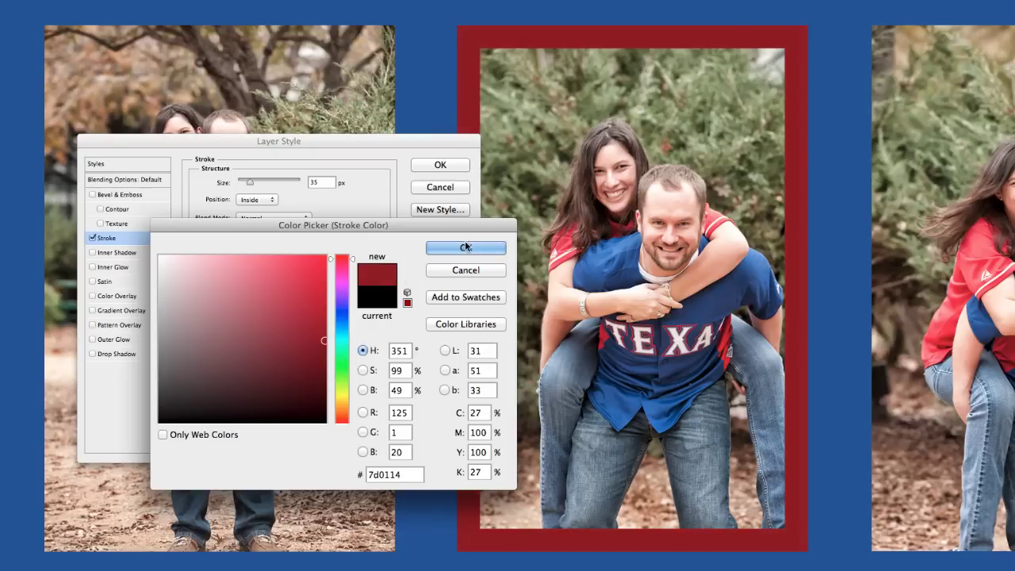
{"action": "left_click", "coordinate": [466, 247]}
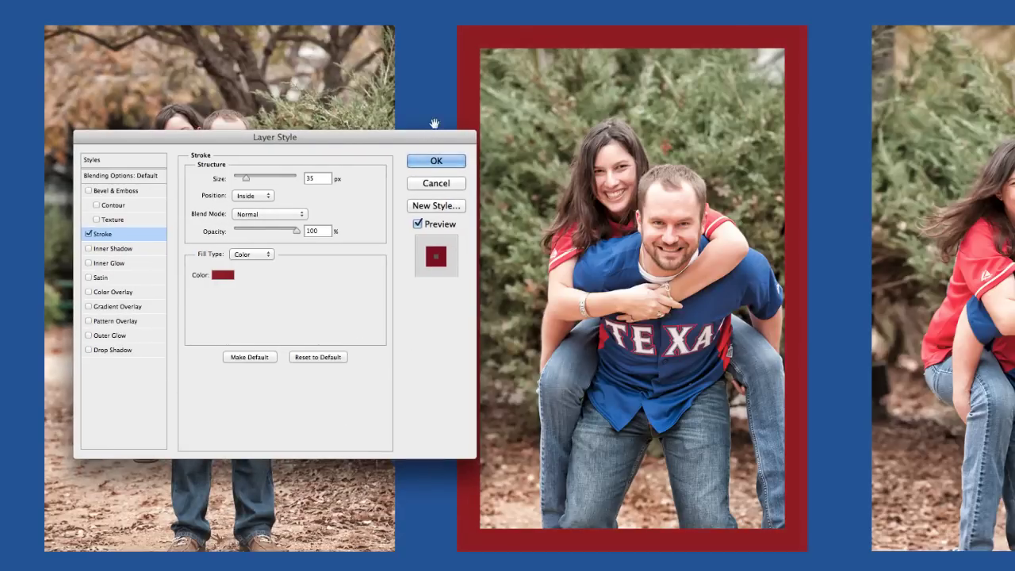
Reduce the stroke size to 8 px and add a Drop Shadow to the middle photo
{"action": "left_click_drag", "start_coordinate": [244, 179], "coordinate": [237, 178]}
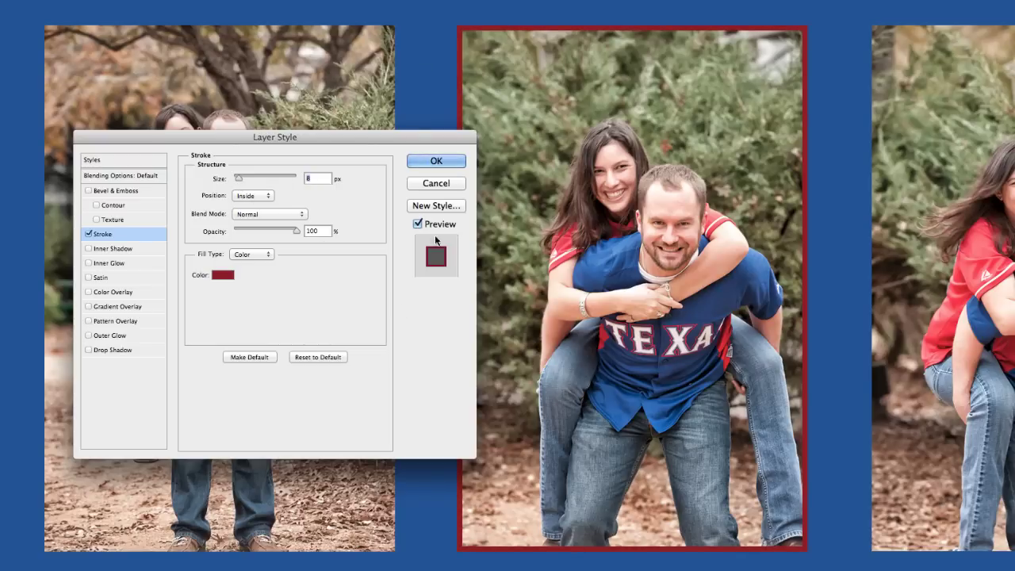
{"action": "left_click_drag", "start_coordinate": [408, 135], "coordinate": [415, 137]}
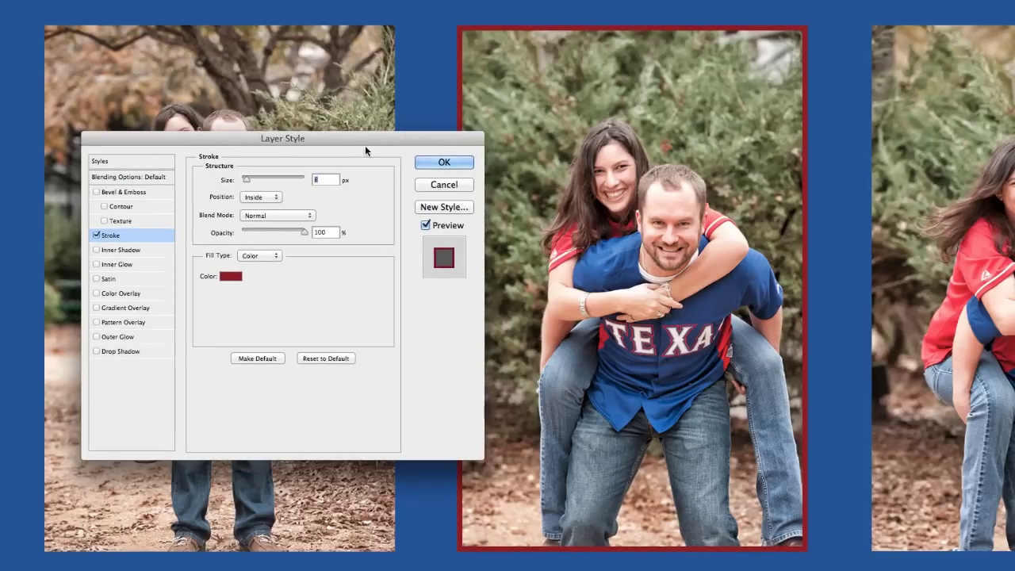
{"action": "left_click", "coordinate": [128, 352]}
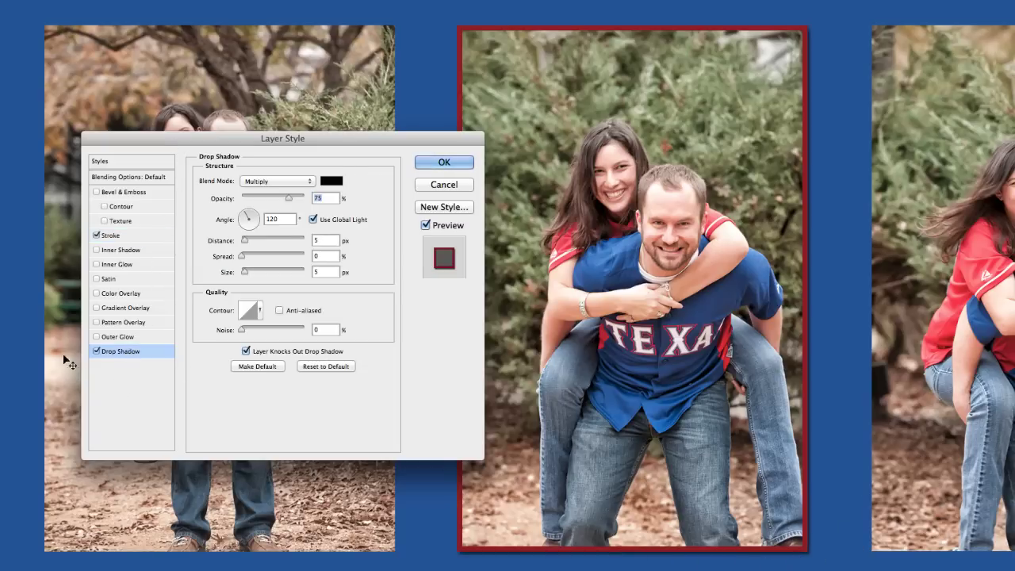
Compare the photo with and without Drop Shadow, keep it on, and add Bevel & Emboss
{"action": "left_click", "coordinate": [94, 352]}
{"action": "left_click", "coordinate": [94, 351]}
{"action": "left_click", "coordinate": [95, 351]}
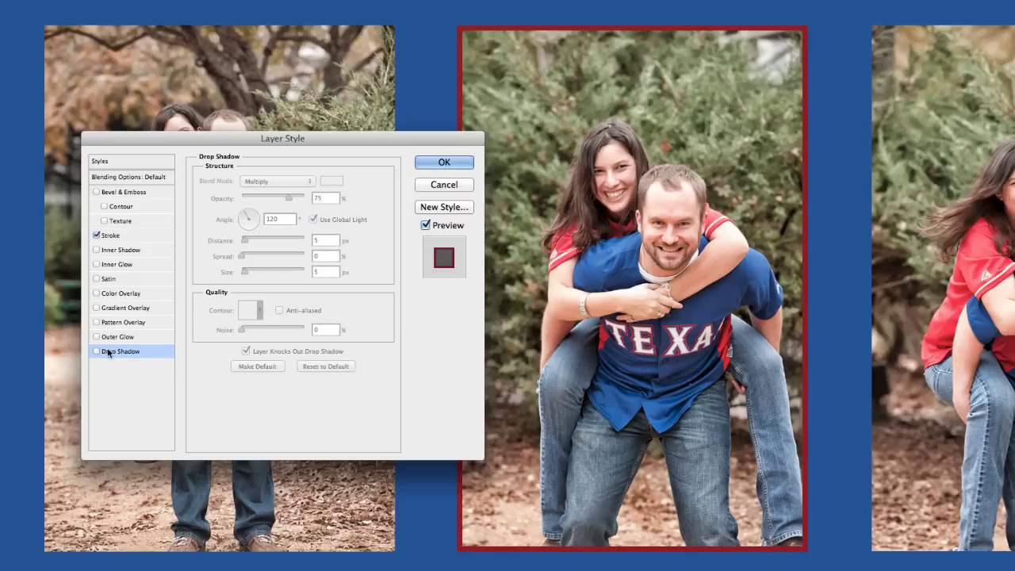
{"action": "left_click", "coordinate": [116, 349]}
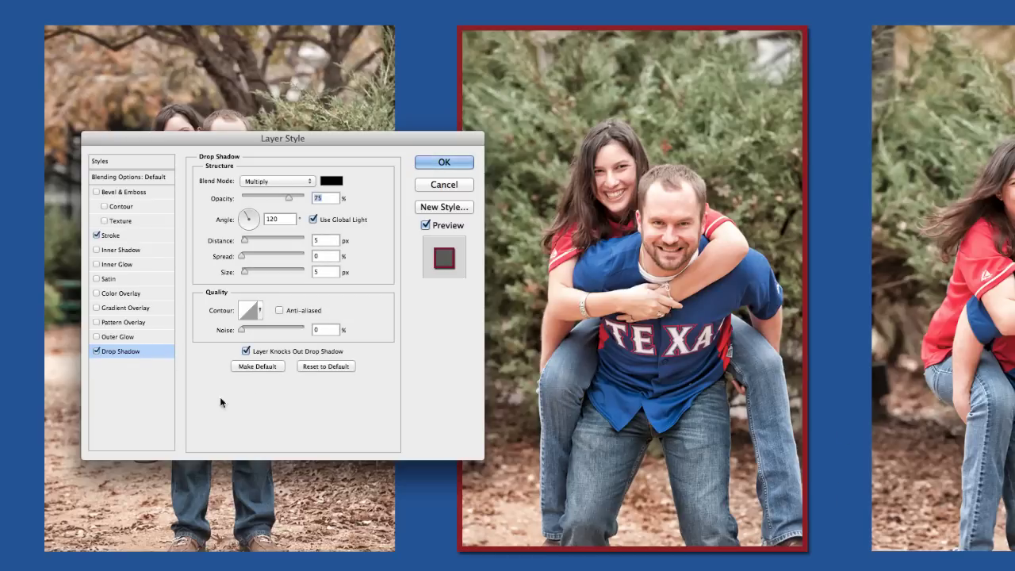
{"action": "left_click", "coordinate": [132, 191]}
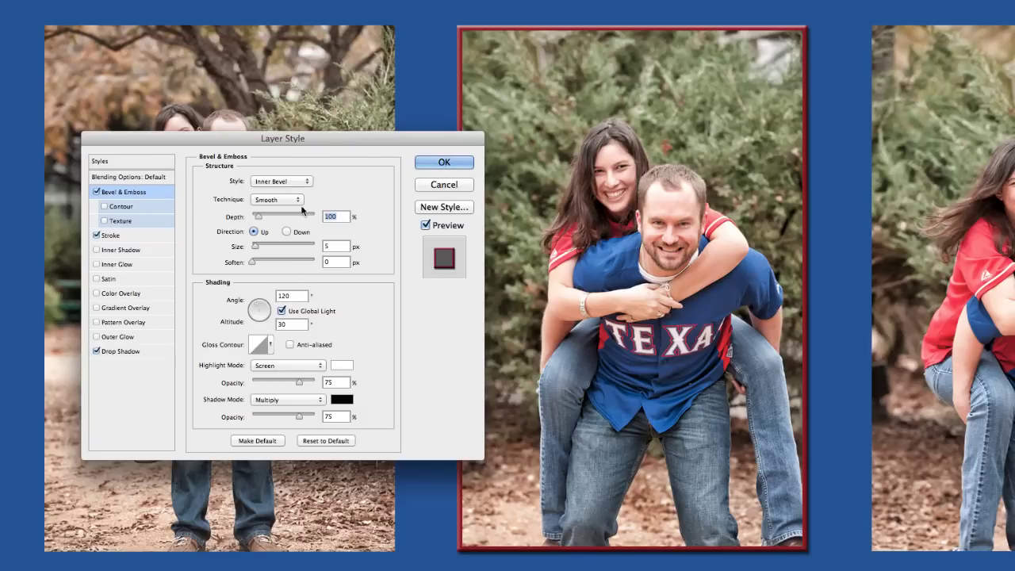
Try the Emboss and Outer Bevel styles, then settle on Inner Bevel
{"action": "left_click", "coordinate": [280, 182]}
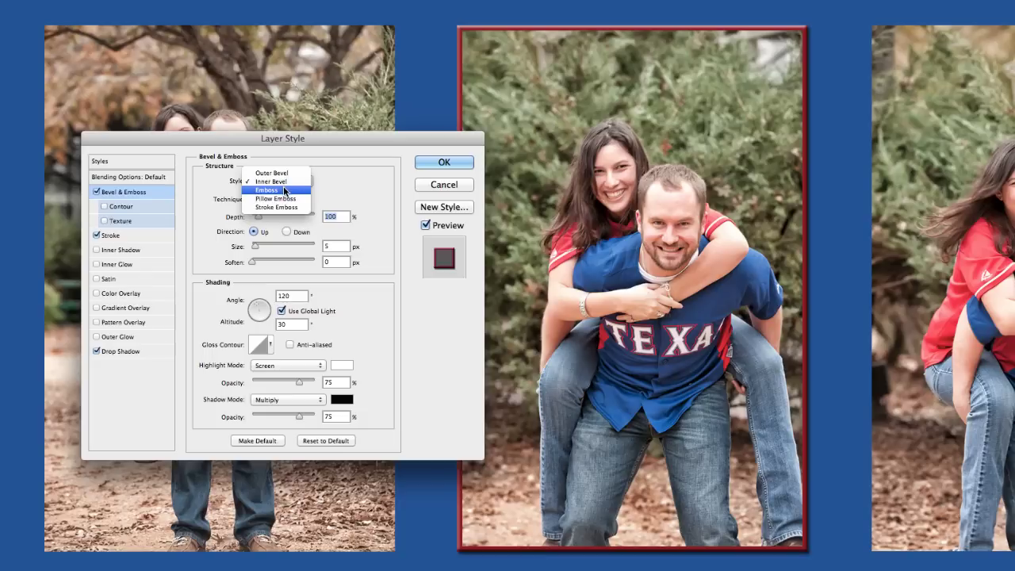
{"action": "left_click", "coordinate": [283, 189]}
{"action": "left_click", "coordinate": [284, 182]}
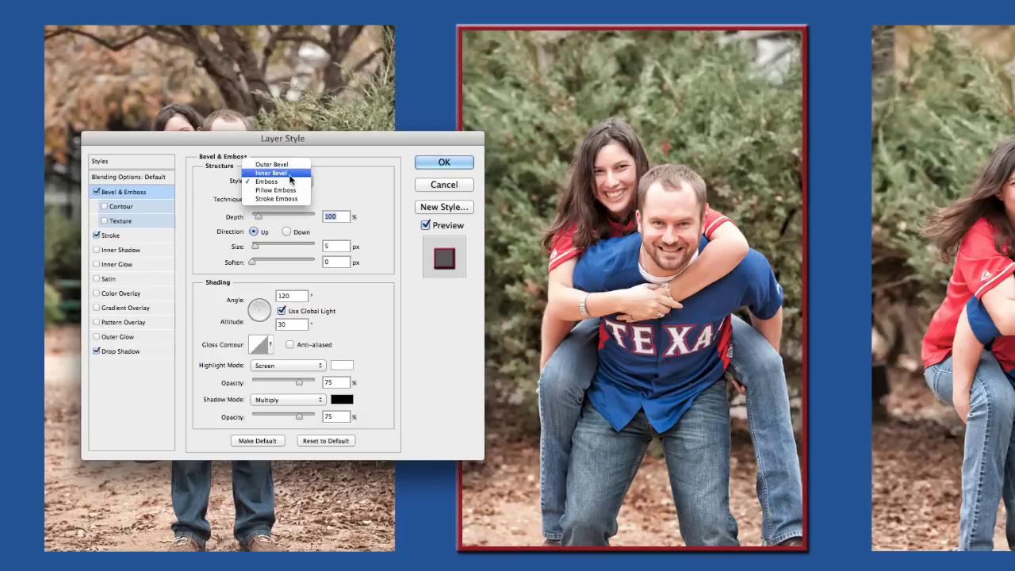
{"action": "left_click", "coordinate": [285, 163]}
{"action": "left_click", "coordinate": [283, 182]}
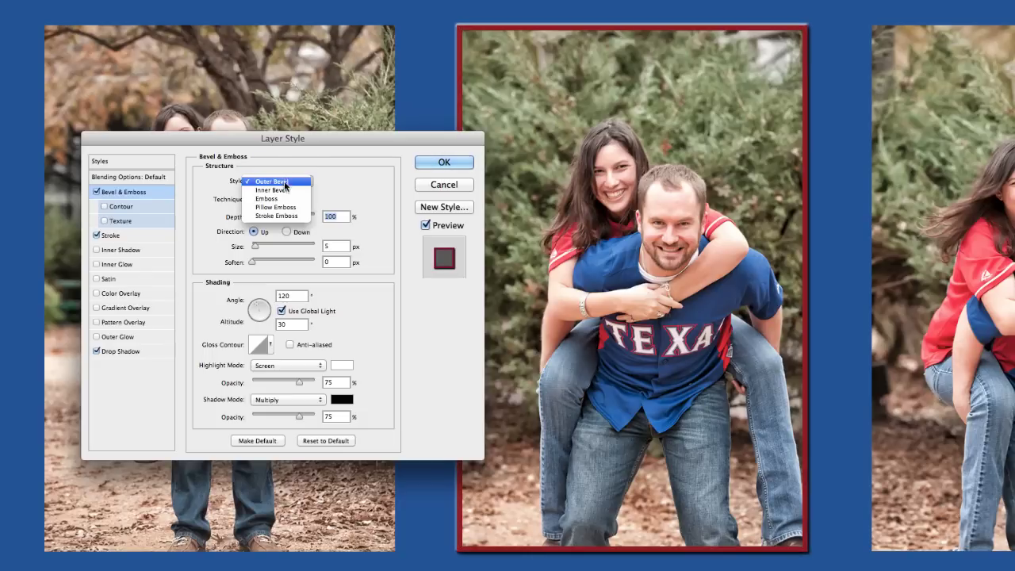
{"action": "left_click", "coordinate": [296, 189]}
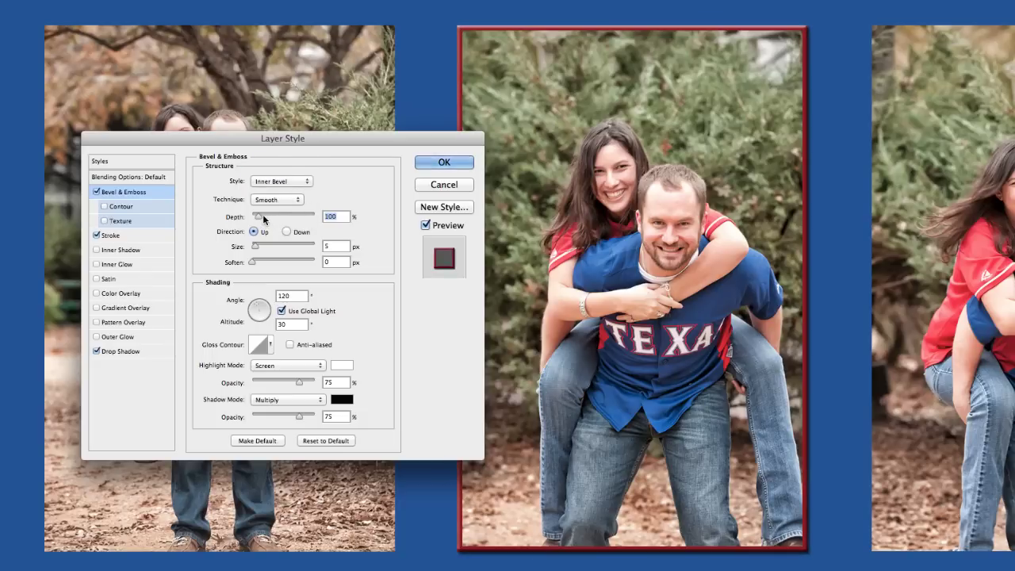
Widen the bevel to 16 px, set Technique to Chisel Hard, and Depth to 115%
{"action": "left_click_drag", "start_coordinate": [260, 248], "coordinate": [264, 250]}
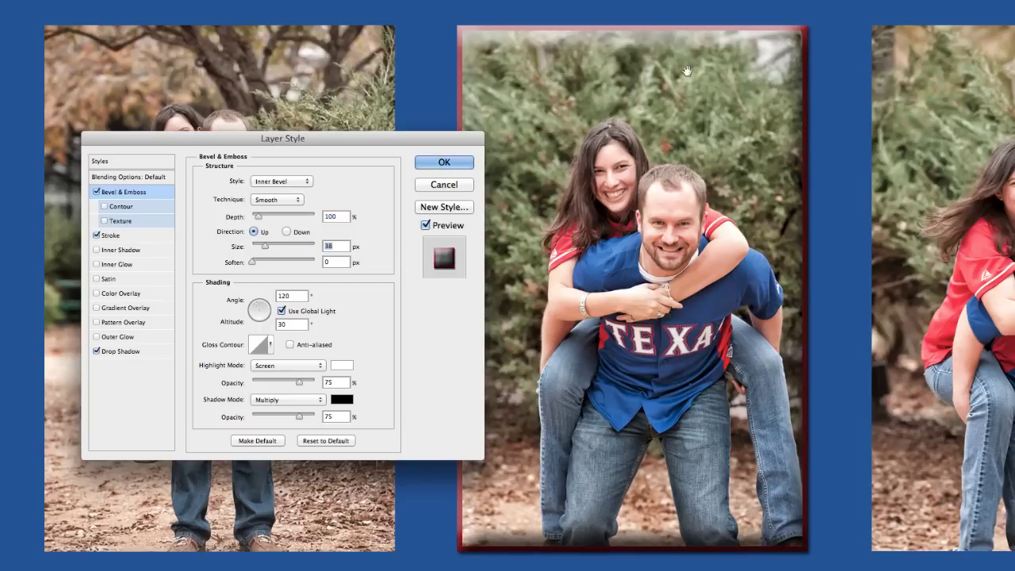
{"action": "left_click", "coordinate": [277, 200]}
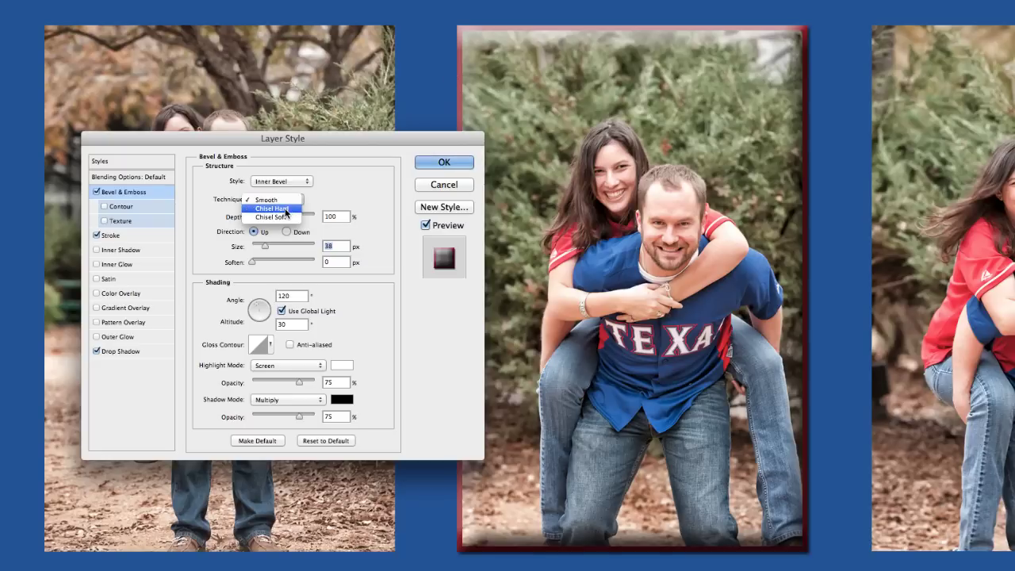
{"action": "left_click", "coordinate": [286, 212]}
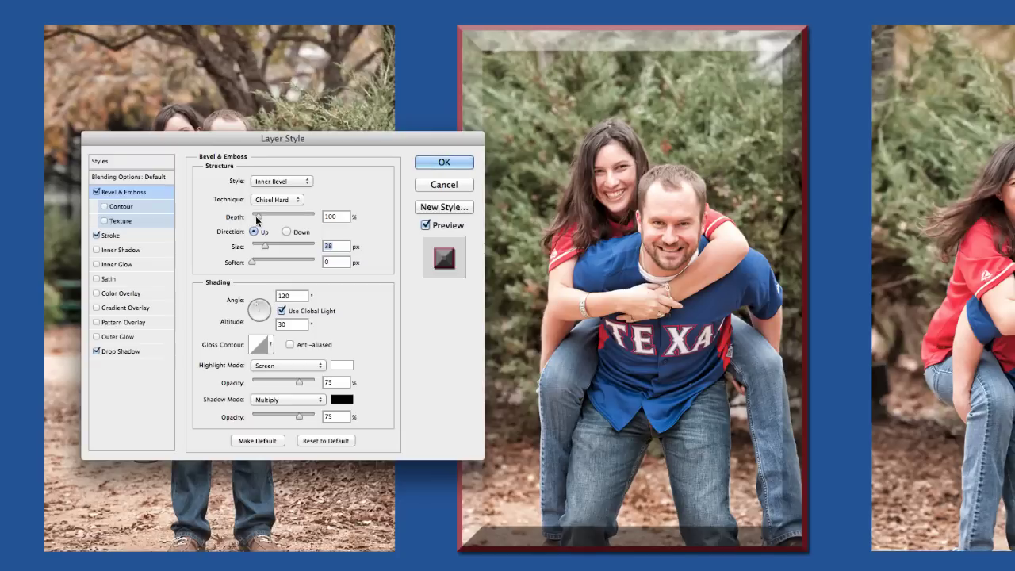
{"action": "left_click_drag", "start_coordinate": [257, 218], "coordinate": [260, 247]}
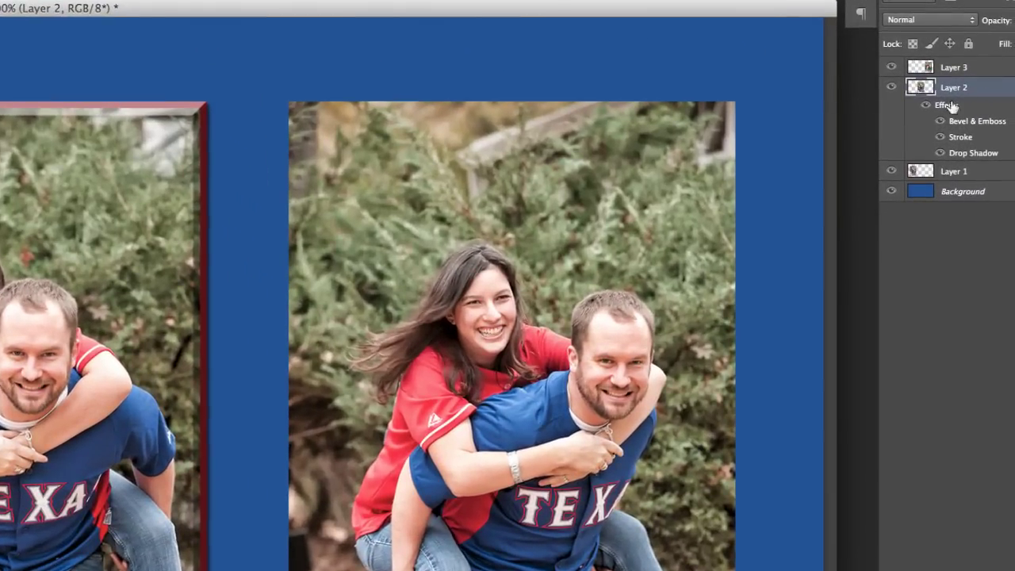
Float the Layers panel beside the canvas and toggle all Layer 2 effects off and on
{"action": "left_click_drag", "start_coordinate": [911, 1], "coordinate": [384, 47]}
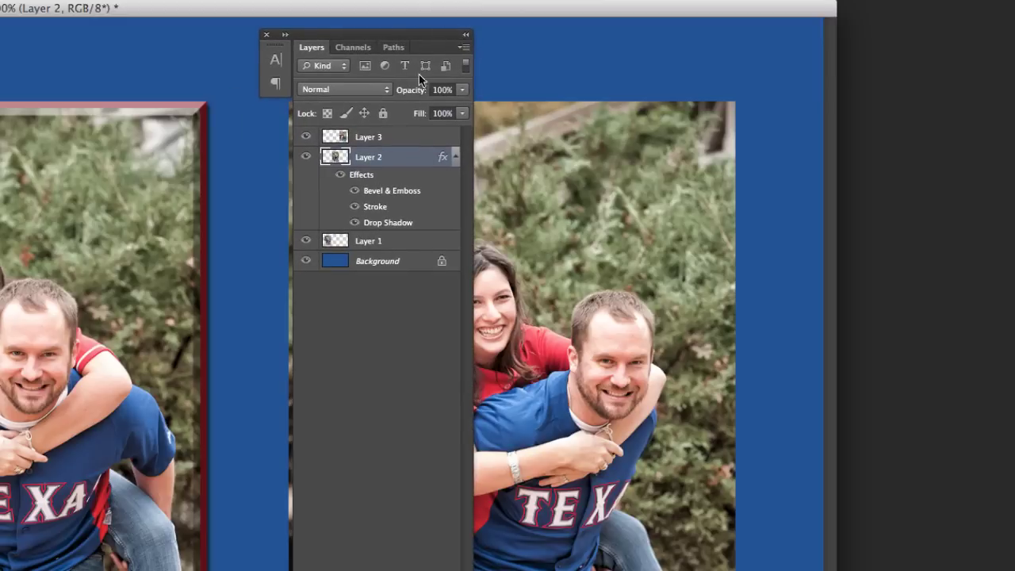
{"action": "left_click", "coordinate": [340, 176]}
{"action": "left_click", "coordinate": [340, 176]}
{"action": "left_click", "coordinate": [340, 176]}
{"action": "left_click", "coordinate": [340, 176]}
Toggle Drop Shadow and Stroke visibility off and back on, then reopen Layer 2's Layer Style
{"action": "left_click", "coordinate": [354, 223]}
{"action": "left_click", "coordinate": [354, 223]}
{"action": "left_click", "coordinate": [355, 207]}
{"action": "left_click", "coordinate": [354, 207]}
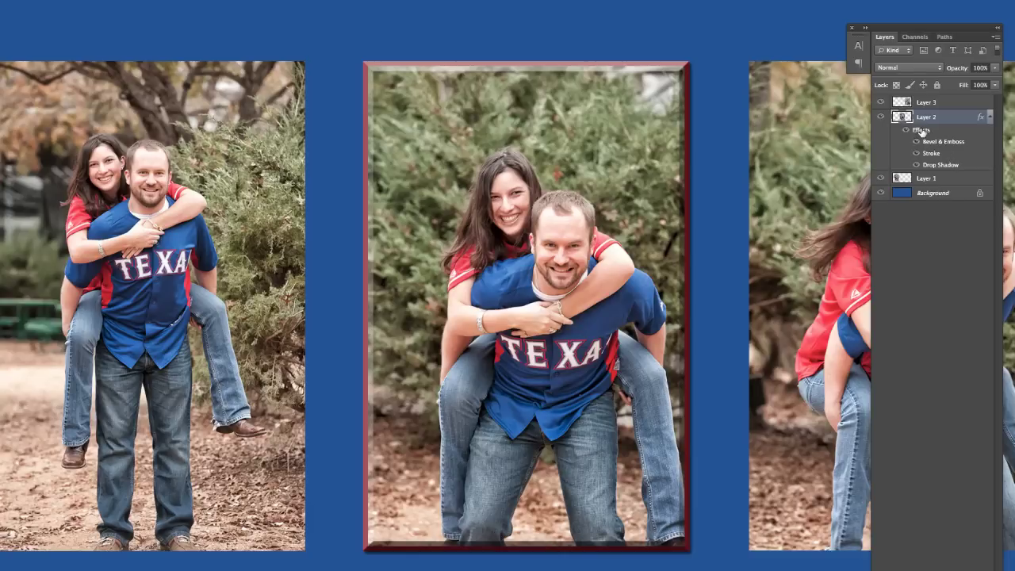
{"action": "double_click", "coordinate": [919, 132]}
Recolour the middle photo's stroke to the jersey's sampled navy and turn off Bevel & Emboss
{"action": "left_click_drag", "start_coordinate": [312, 168], "coordinate": [339, 168]}
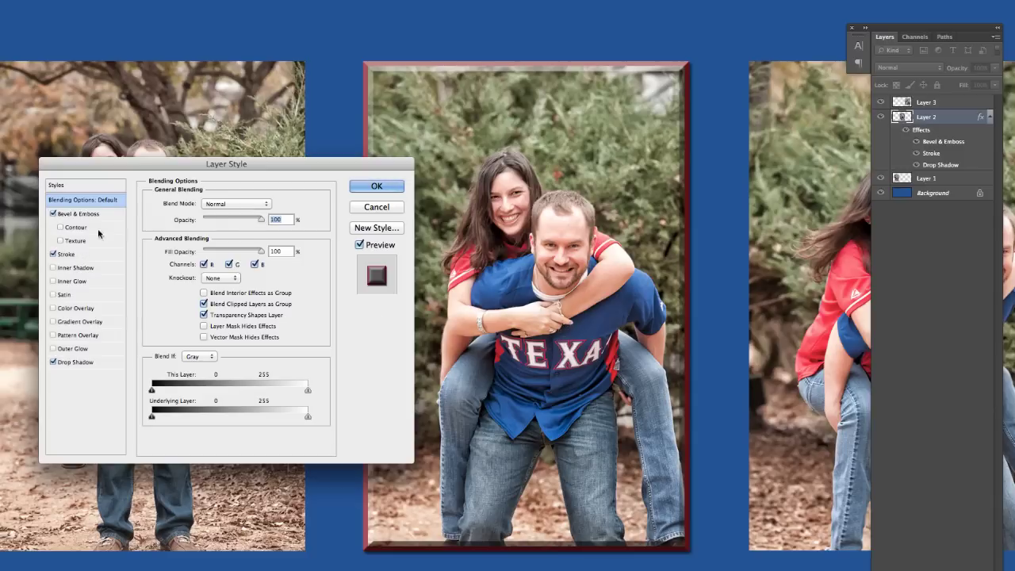
{"action": "left_click", "coordinate": [76, 255]}
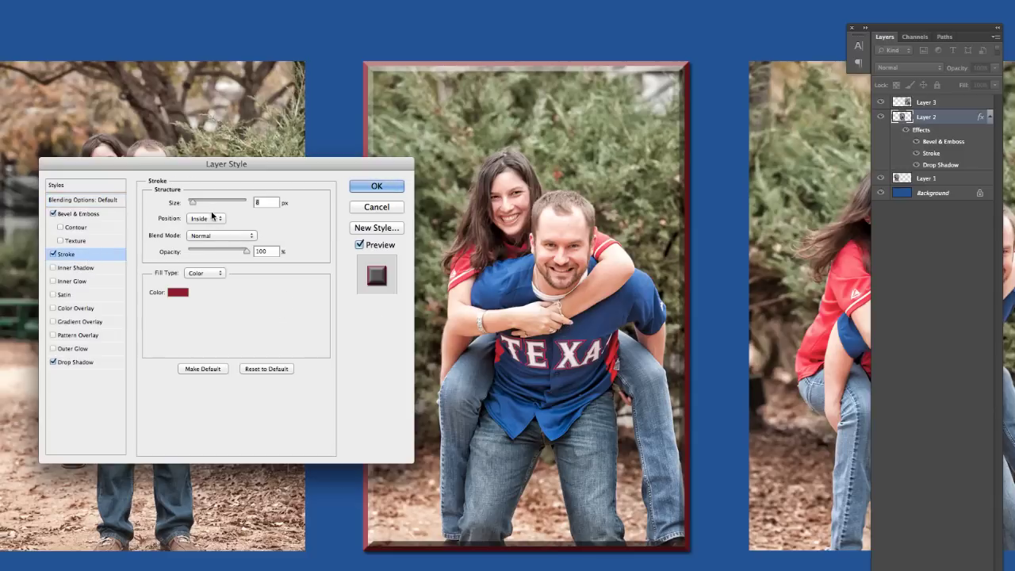
{"action": "left_click", "coordinate": [179, 290]}
{"action": "left_click", "coordinate": [553, 327]}
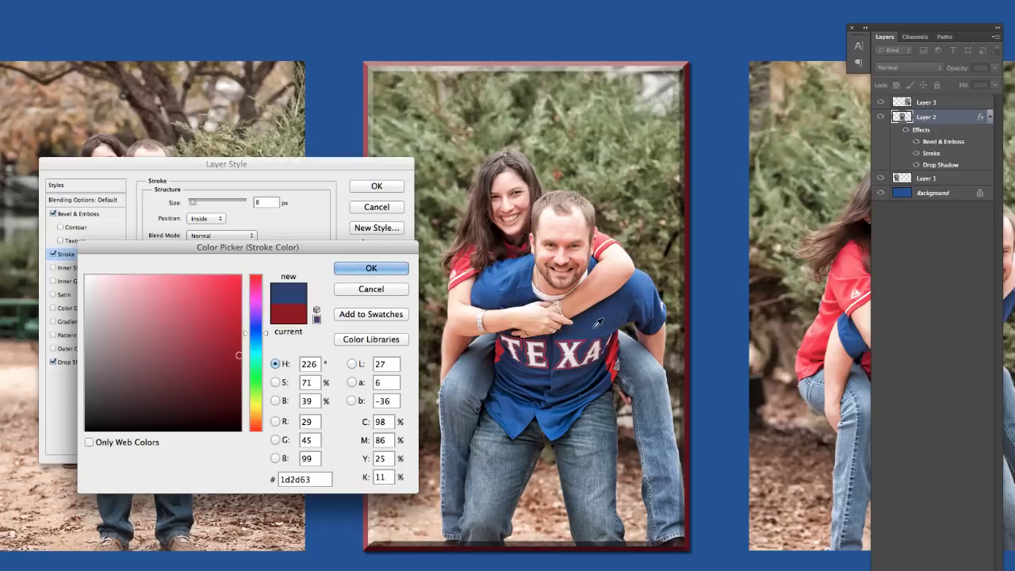
{"action": "left_click", "coordinate": [371, 268]}
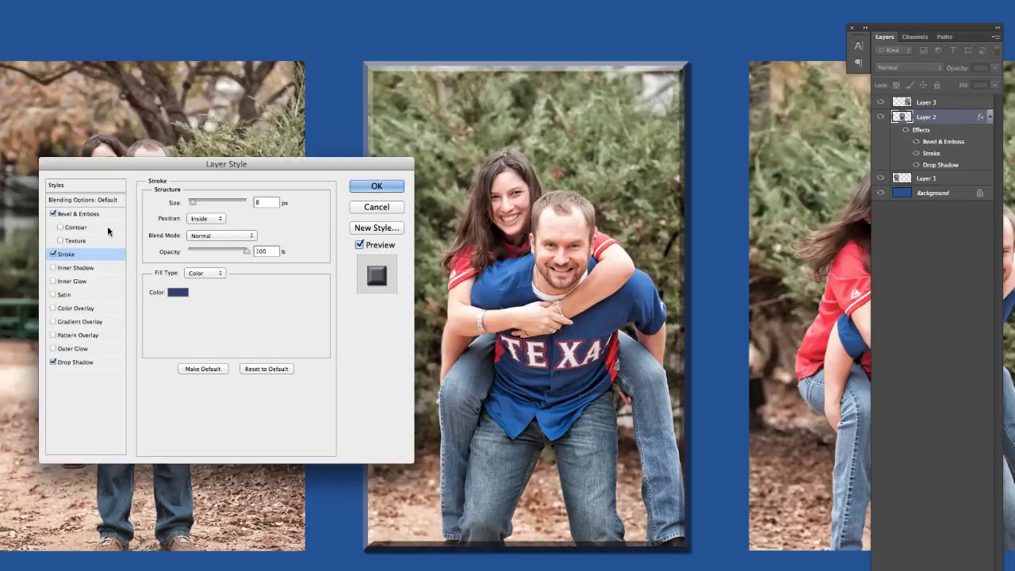
{"action": "left_click", "coordinate": [81, 215]}
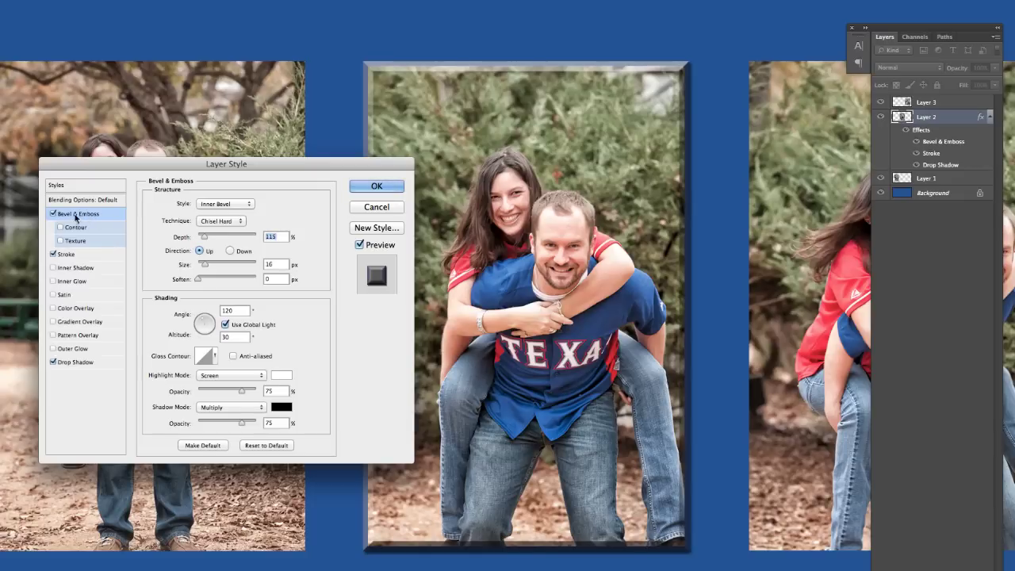
{"action": "left_click", "coordinate": [58, 214]}
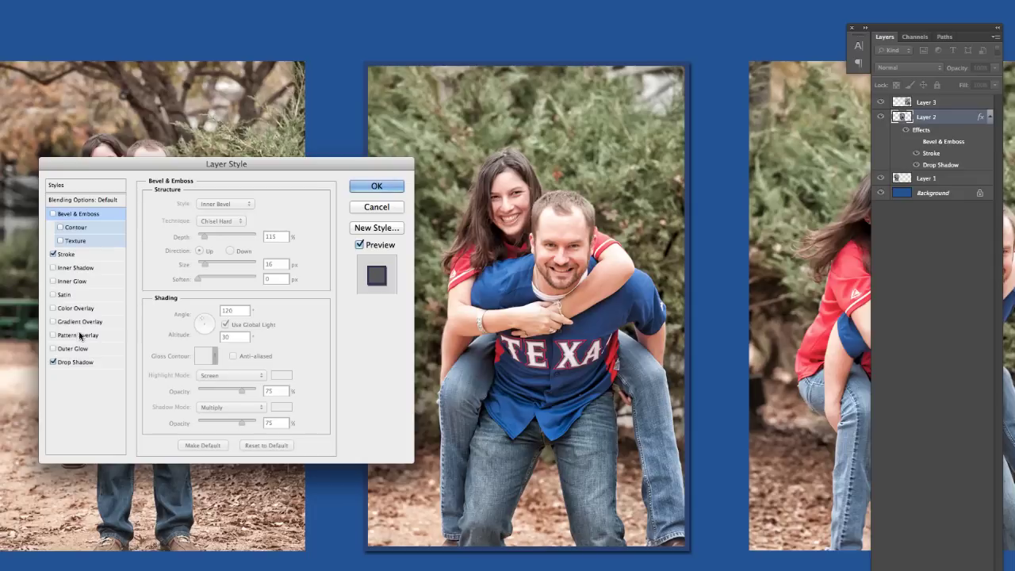
{"action": "left_click", "coordinate": [387, 187]}
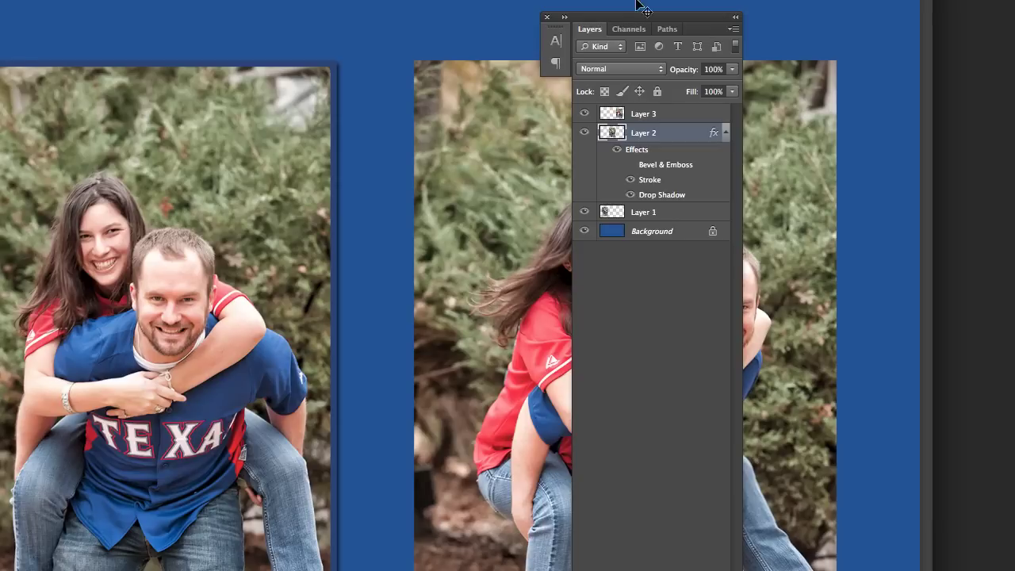
Copy Layer 2's layer style
{"action": "left_click_drag", "start_coordinate": [643, 10], "coordinate": [642, 9]}
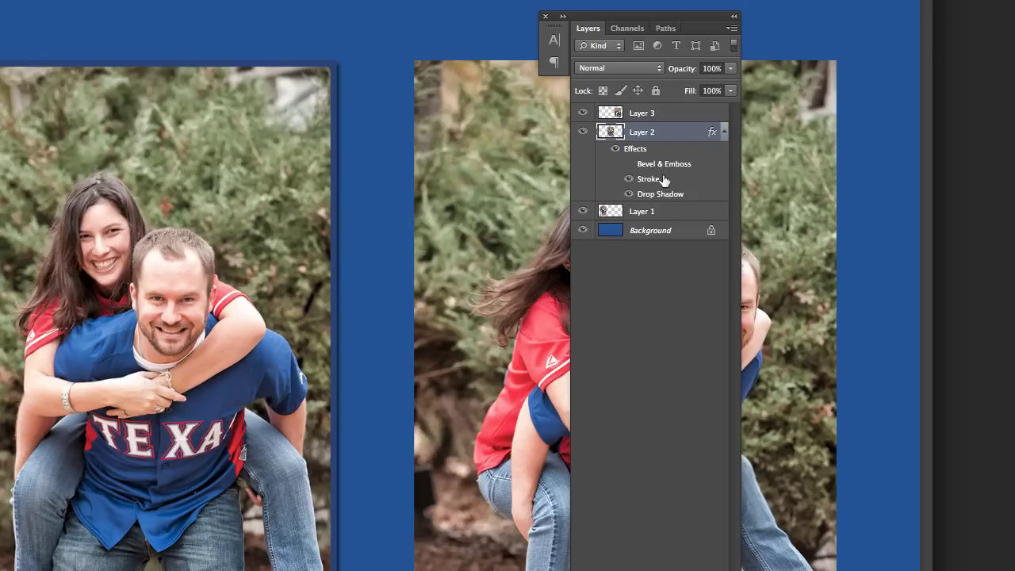
{"action": "right_click", "coordinate": [703, 129]}
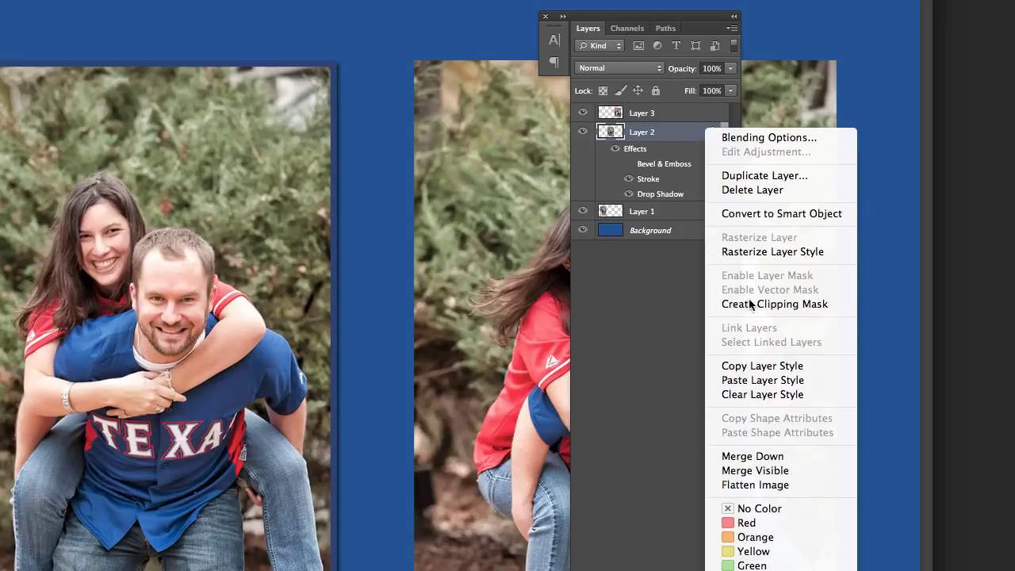
{"action": "left_click", "coordinate": [764, 367]}
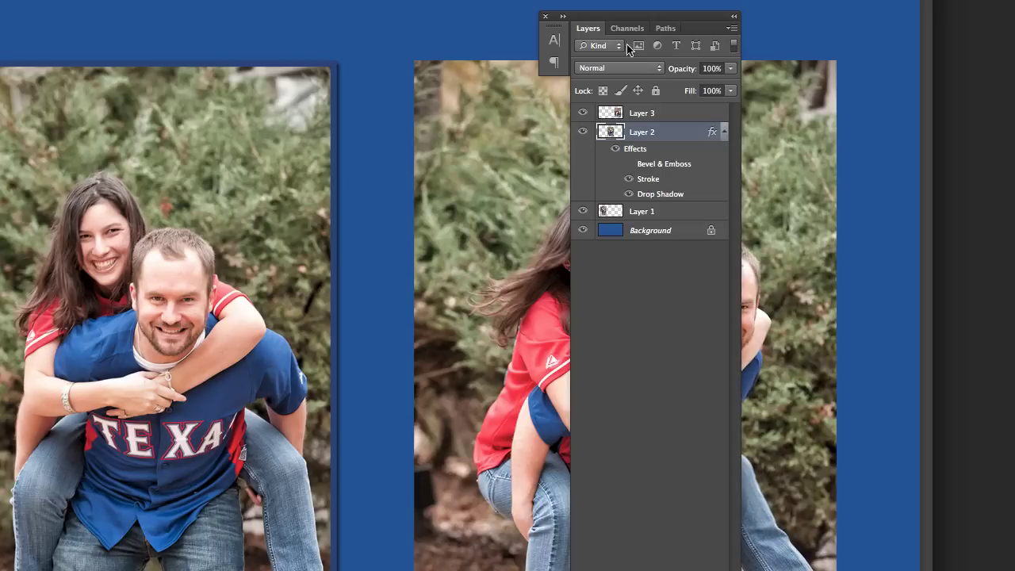
Paste the copied style onto Layer 3 and Layer 1
{"action": "left_click", "coordinate": [664, 114]}
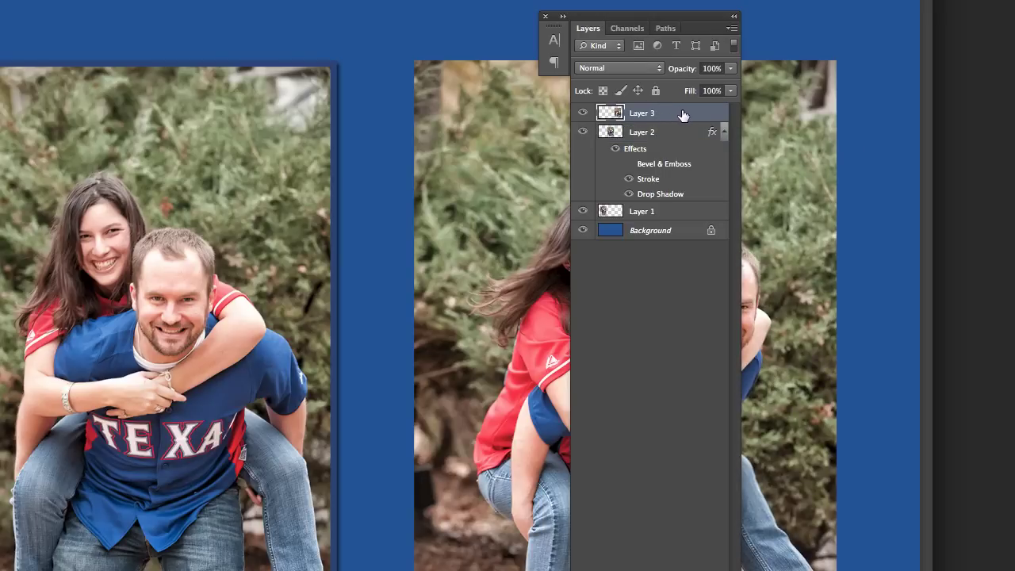
{"action": "right_click", "coordinate": [682, 111]}
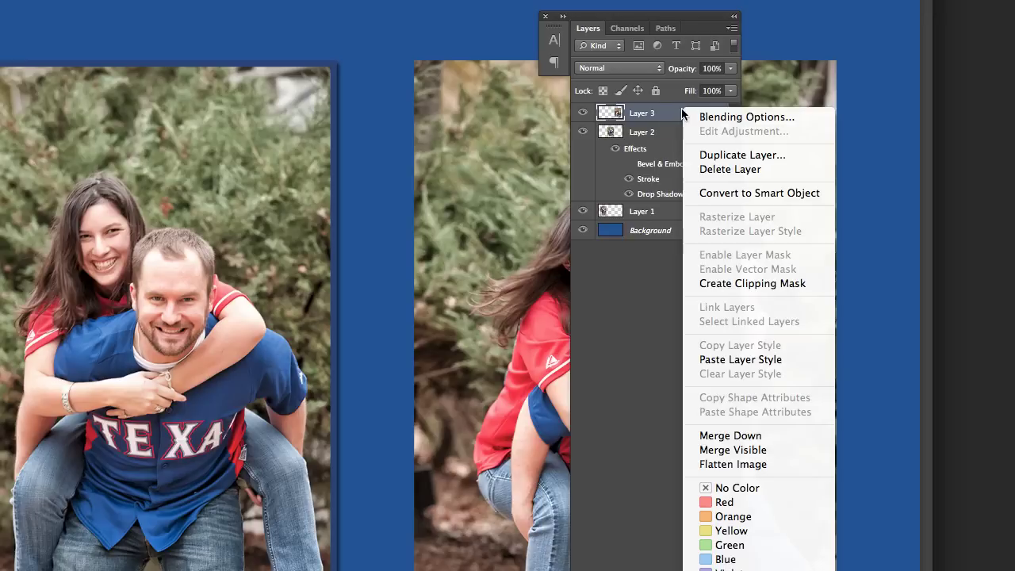
{"action": "left_click", "coordinate": [734, 361]}
{"action": "left_click", "coordinate": [650, 272]}
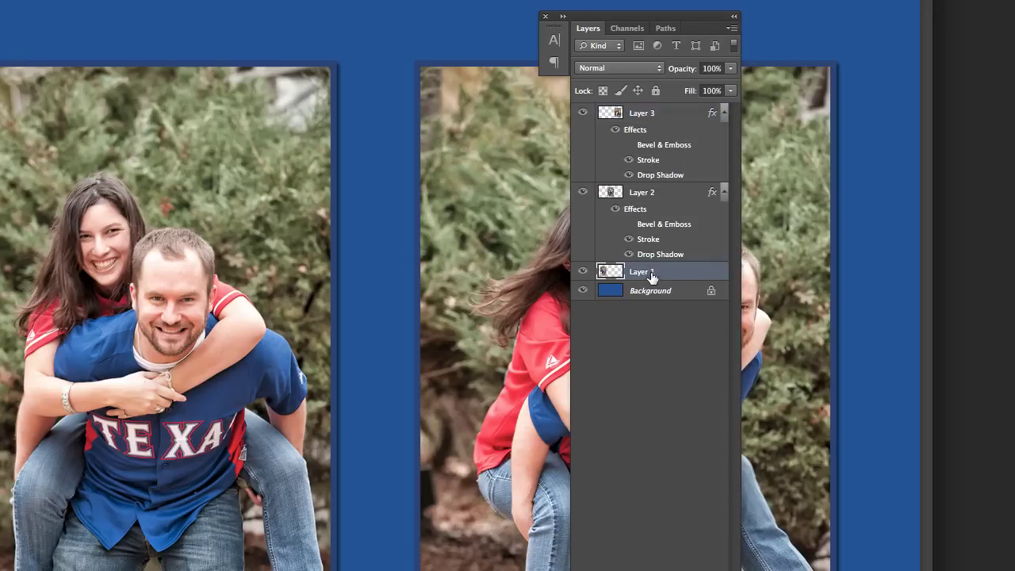
{"action": "right_click", "coordinate": [664, 270]}
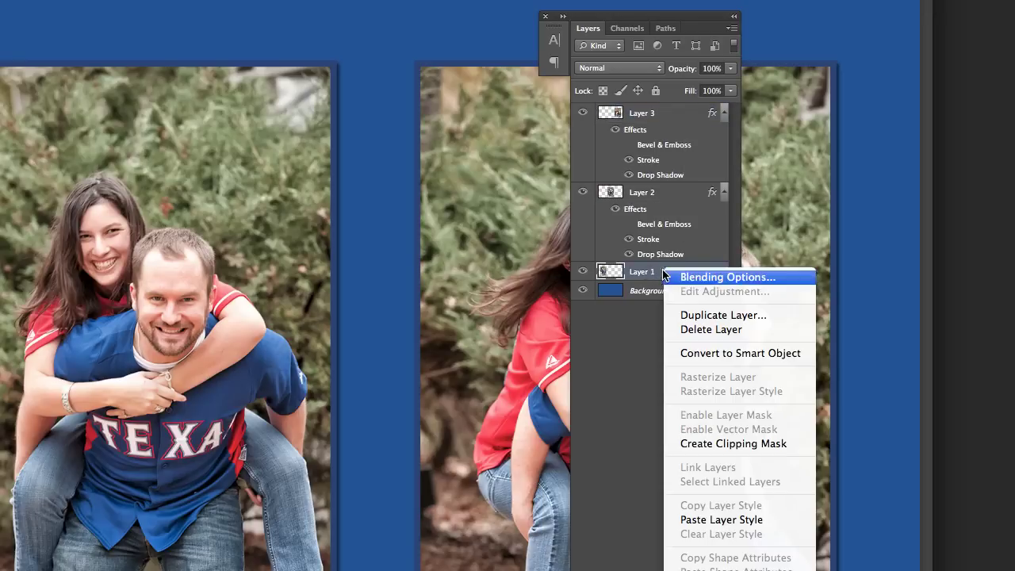
{"action": "left_click", "coordinate": [718, 519]}
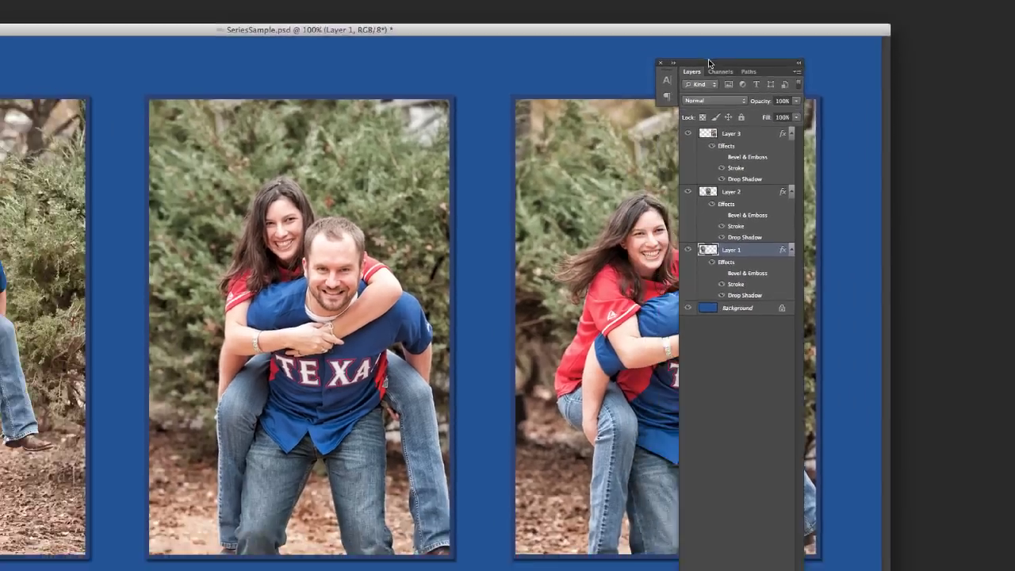